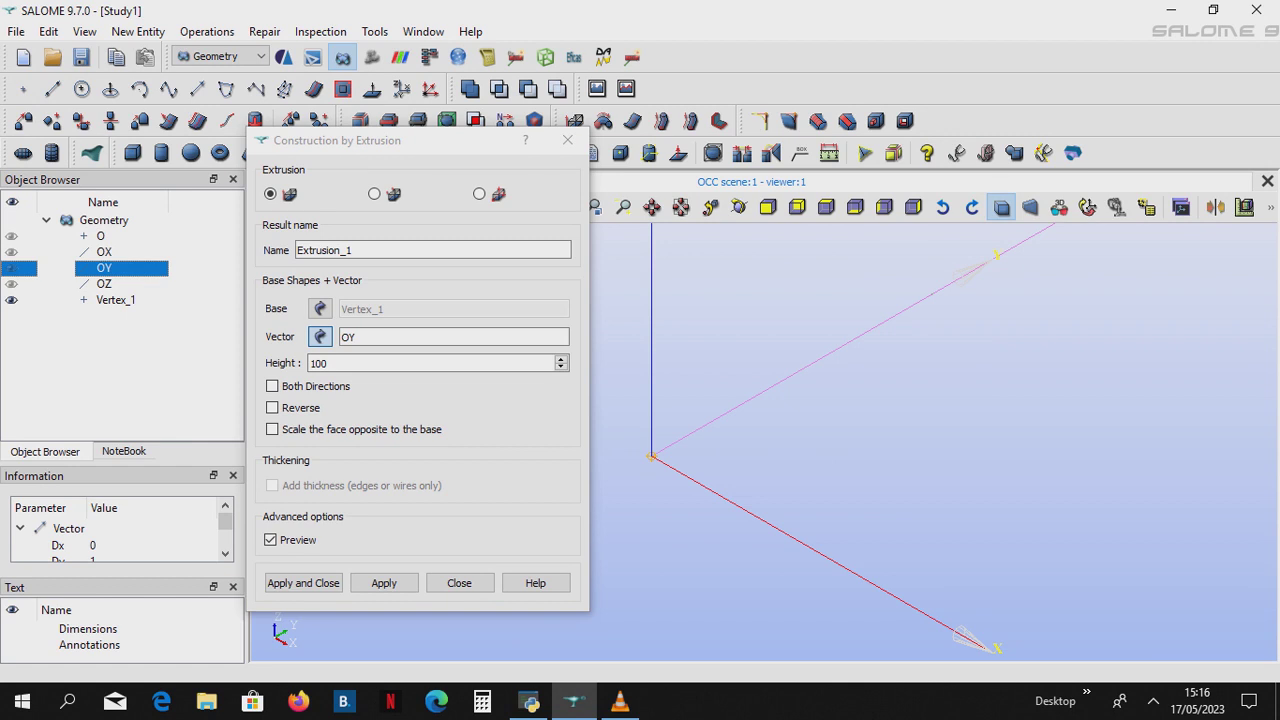
# - Set the height for extruding Vertex_1 along OY and create the straight edge
pyautogui.doubleClick(320, 363)
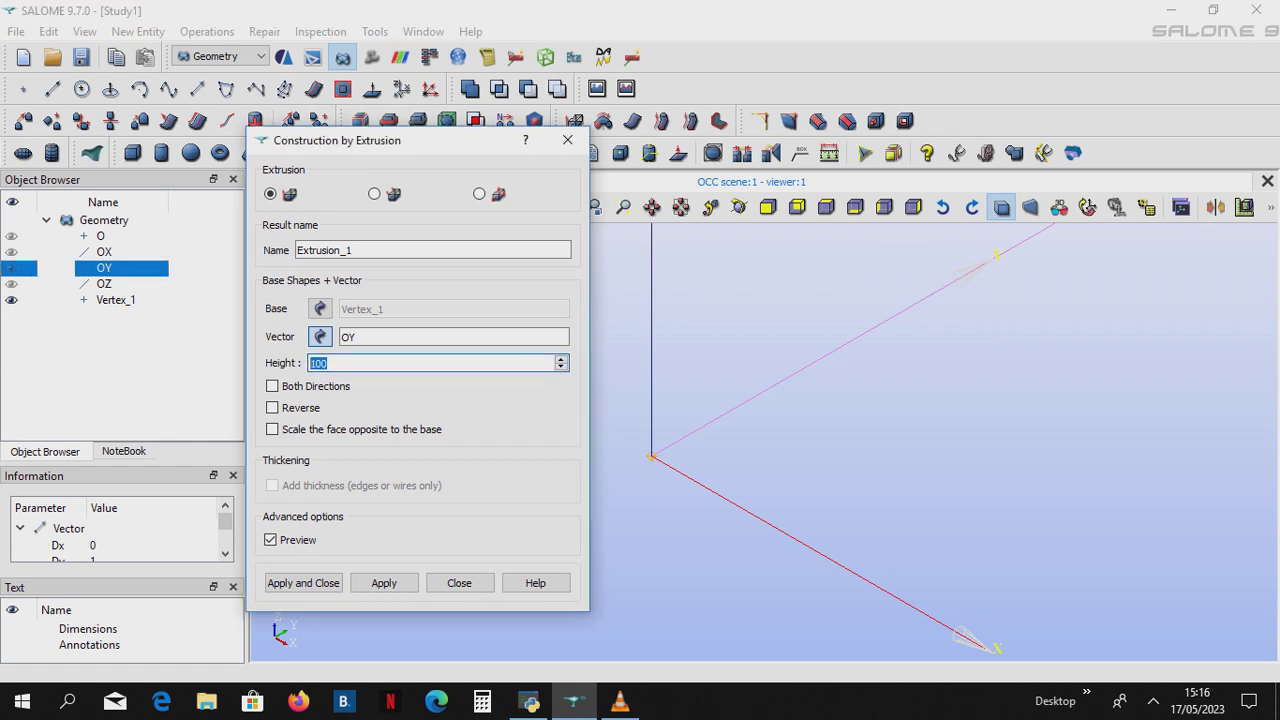
pyautogui.write('0.00')
pyautogui.click(384, 583)
pyautogui.click(460, 583)
pyautogui.scroll(7, 642, 460)
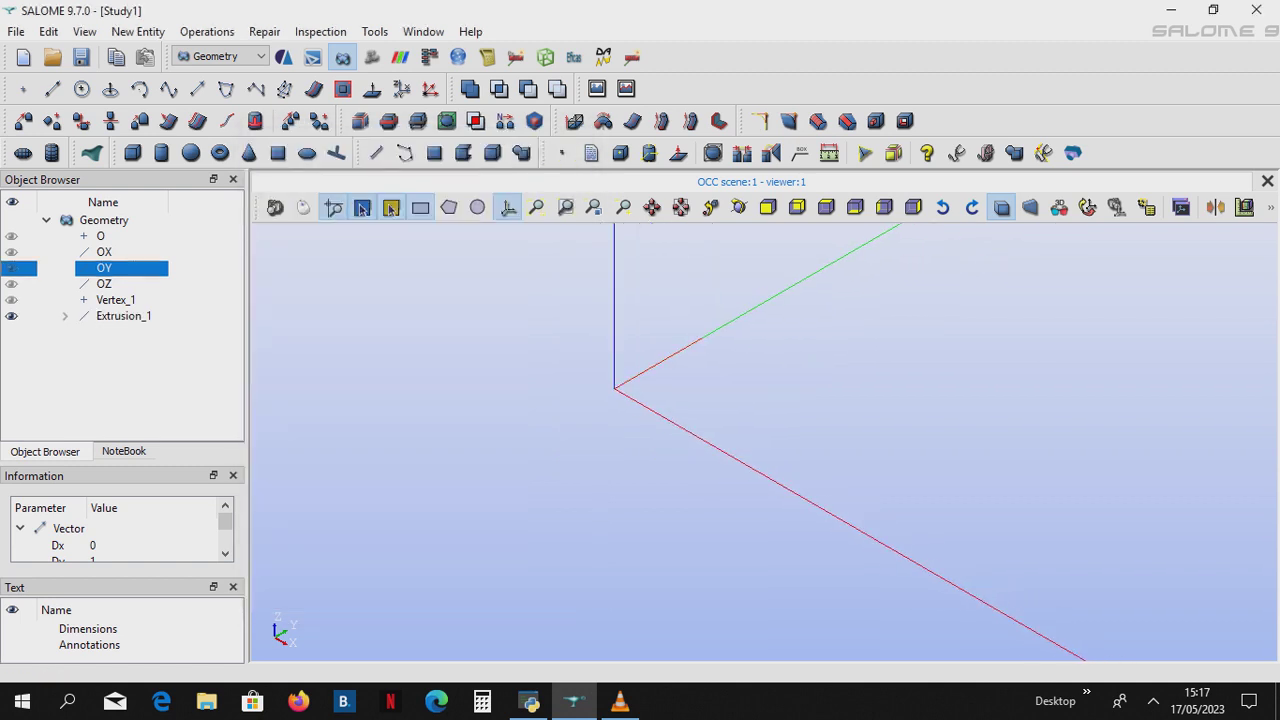
# - Revolve Extrusion_1 by 360 degrees around the OZ axis to create a circular disk
pyautogui.click(120, 316)
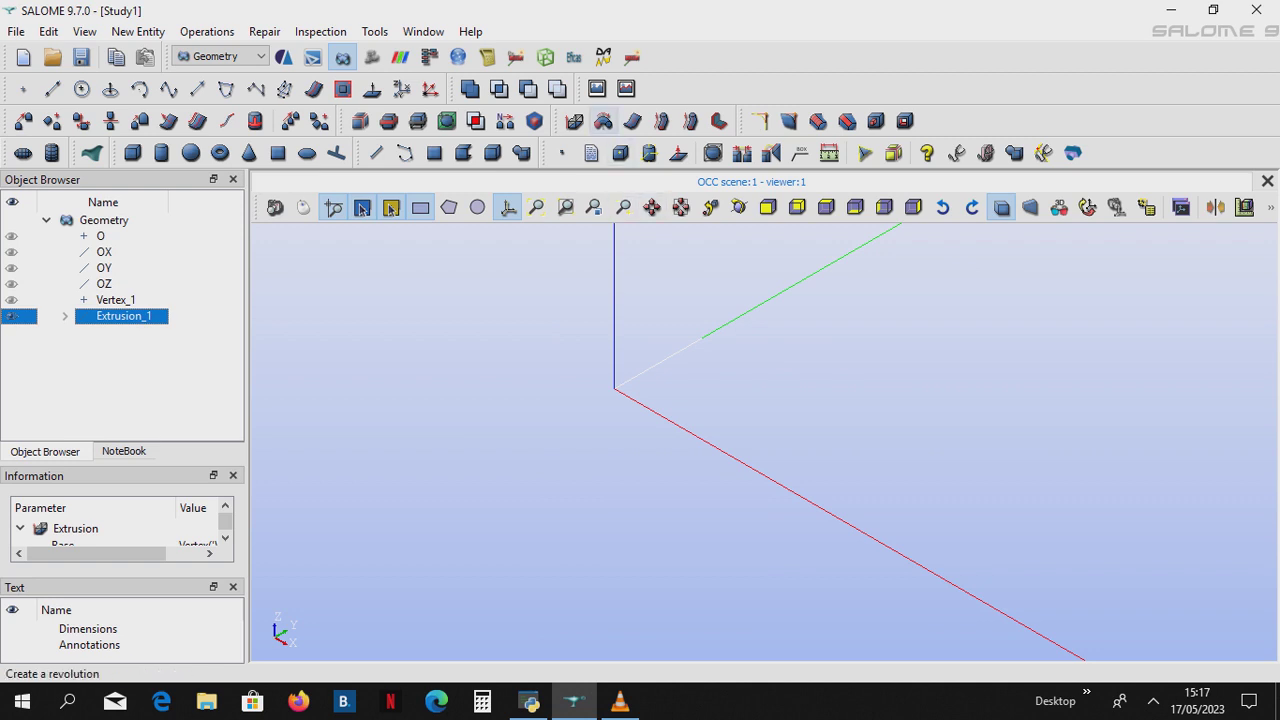
pyautogui.click(603, 121)
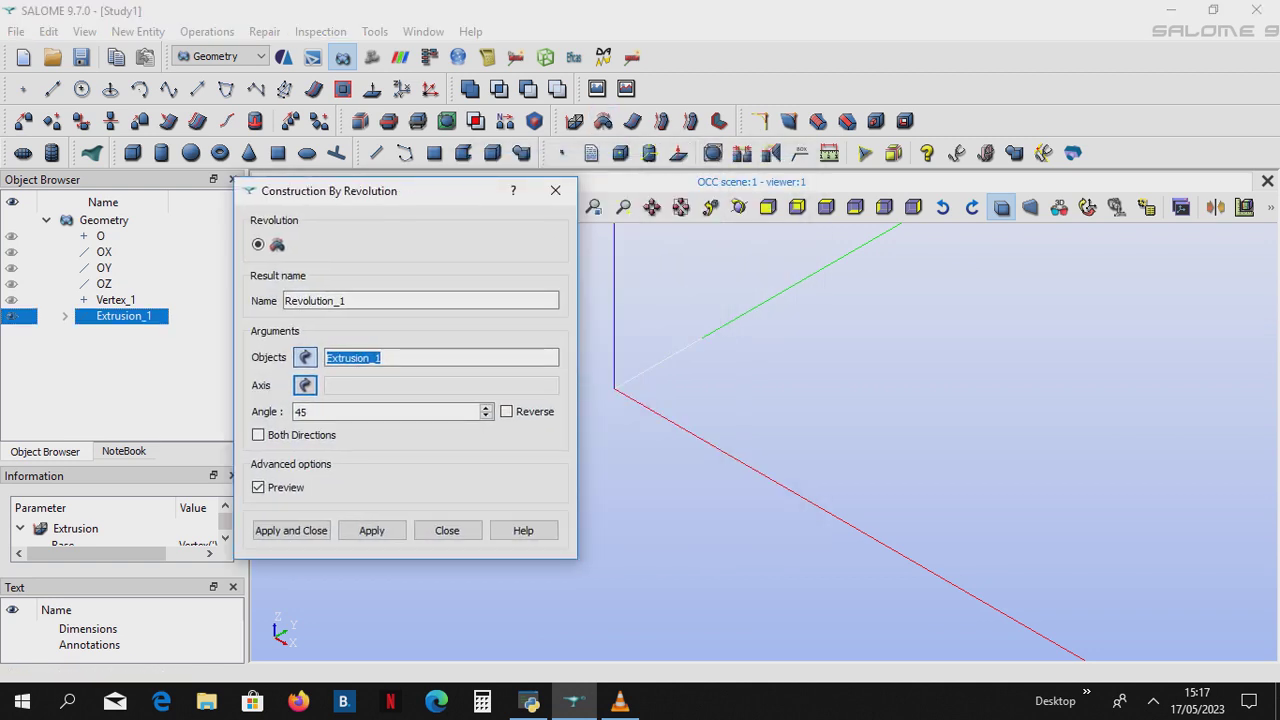
pyautogui.click(305, 385)
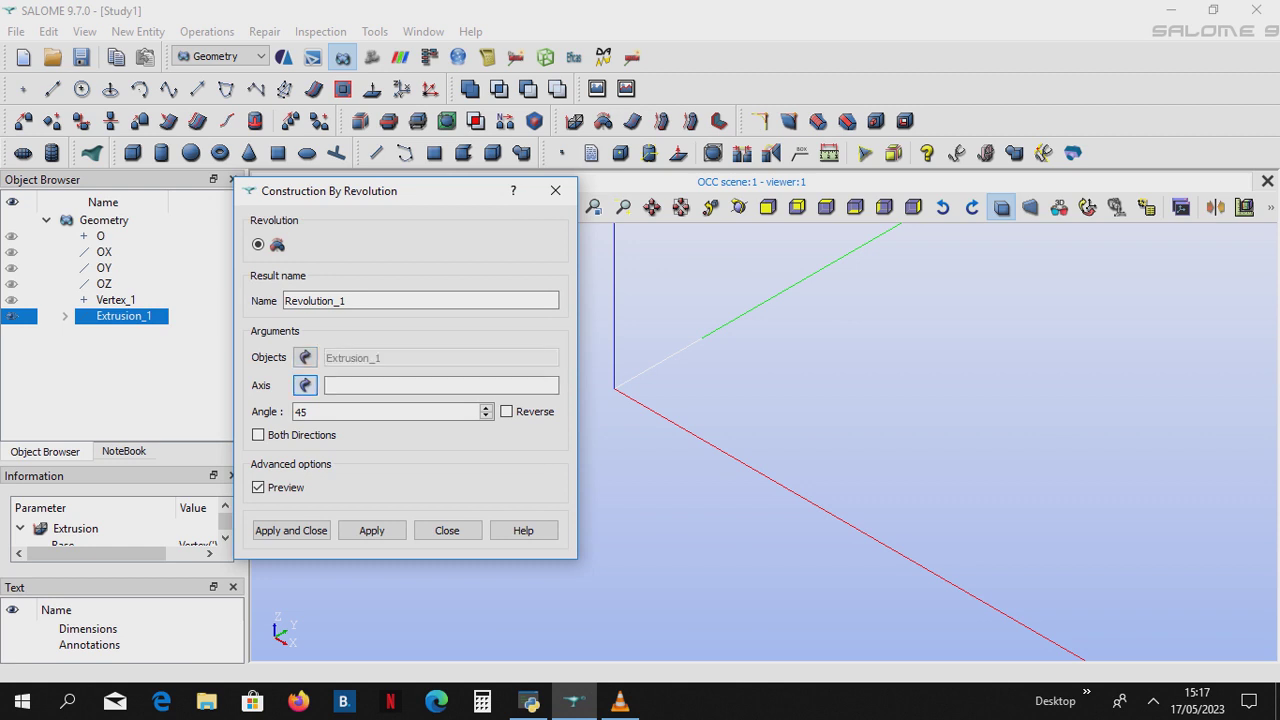
pyautogui.click(104, 284)
pyautogui.doubleClick(302, 412)
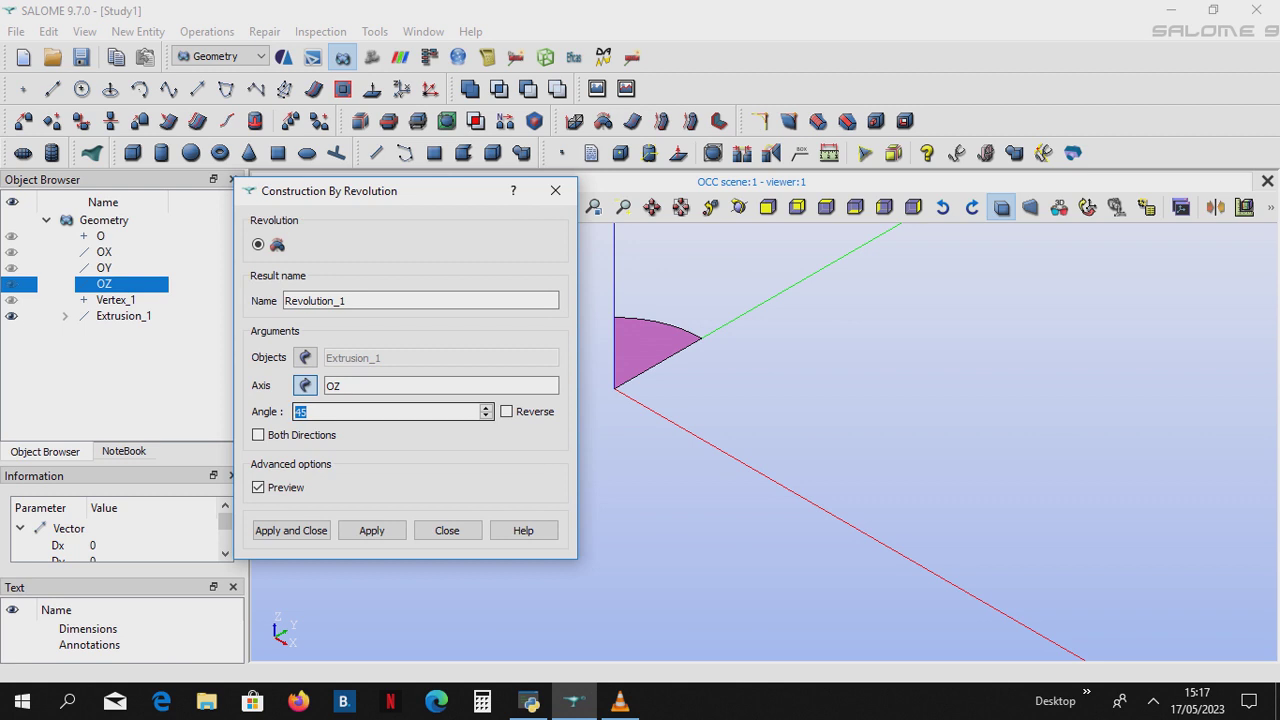
pyautogui.write('360')
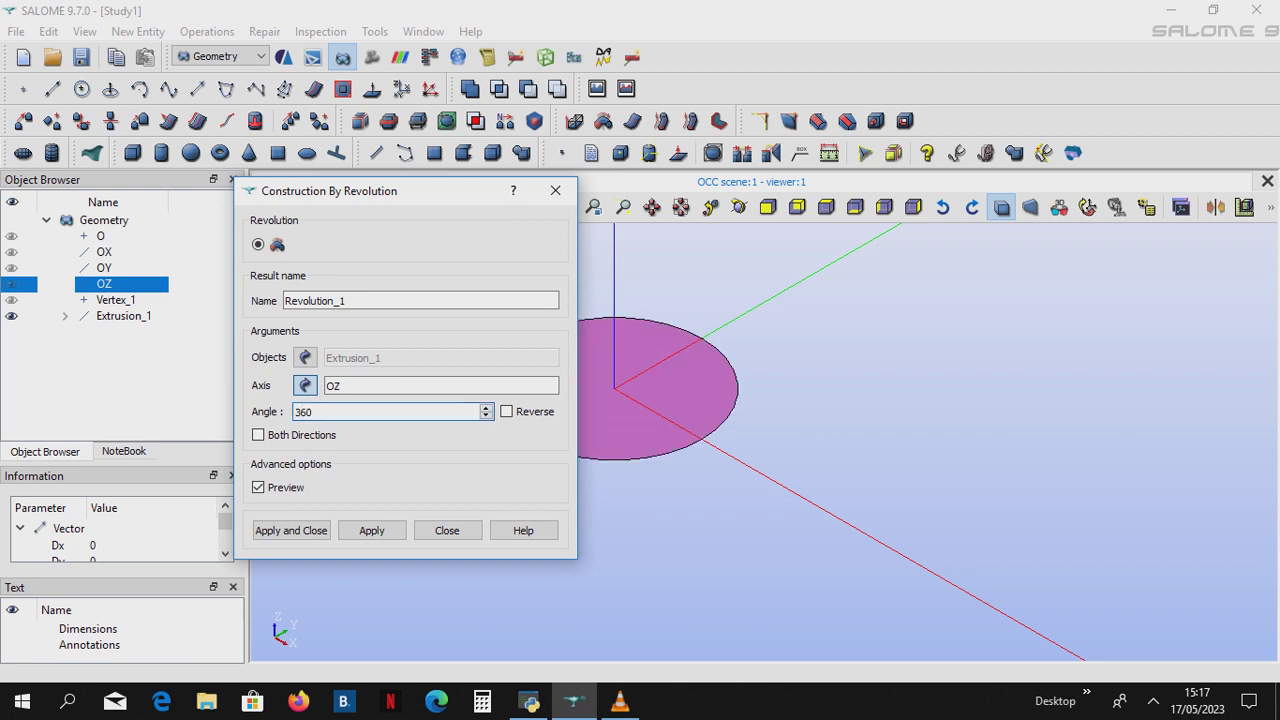
pyautogui.click(372, 530)
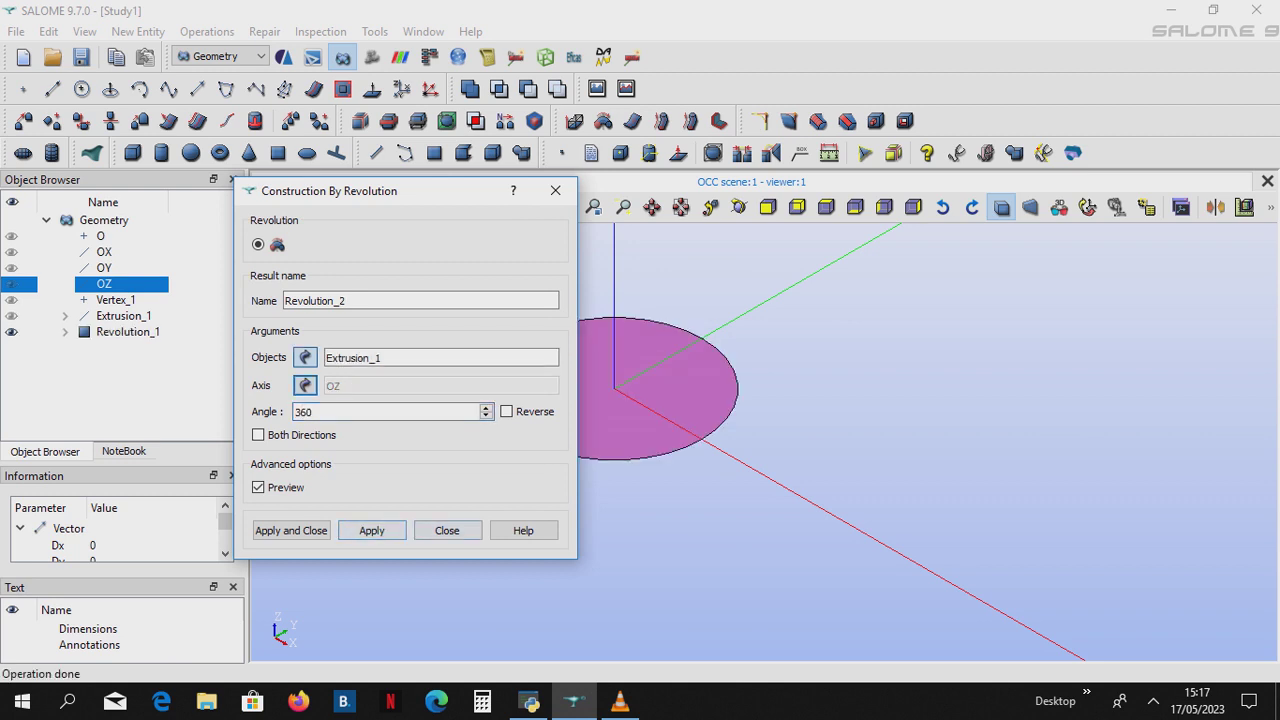
pyautogui.click(447, 530)
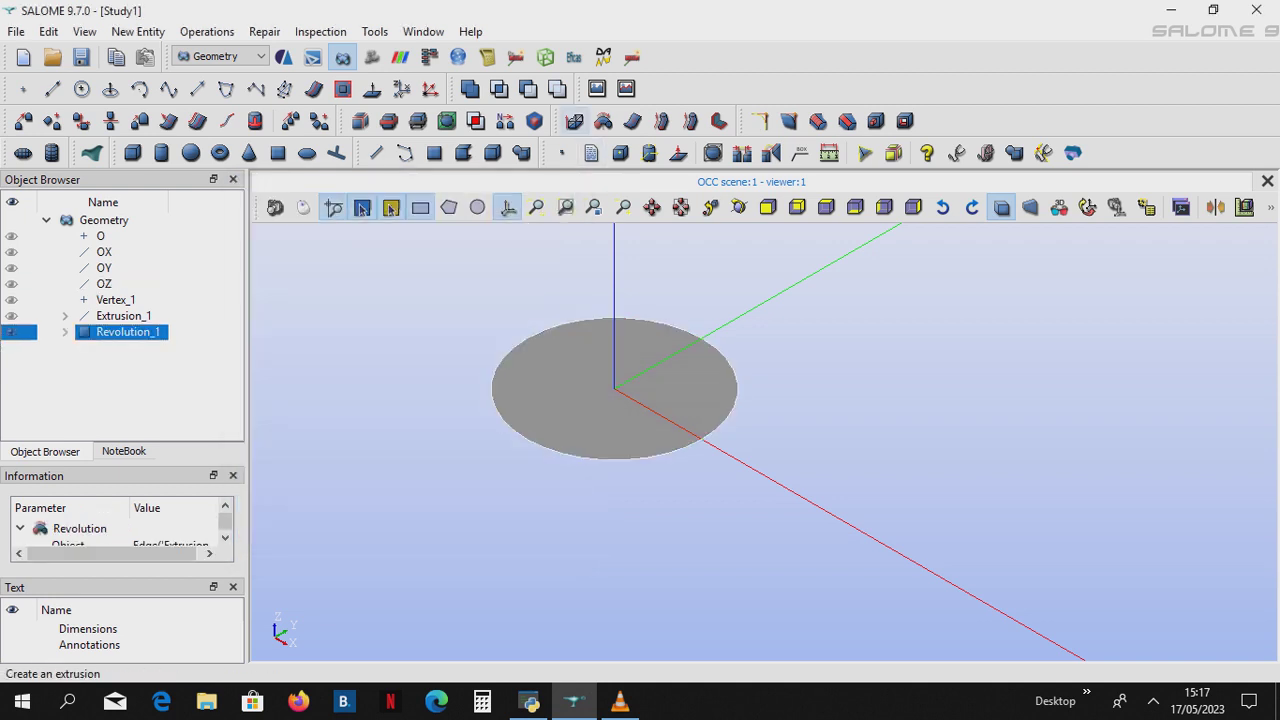
# - Extrude the disk Revolution_1 along OZ with a height of 0.07 to form a solid cylinder
pyautogui.click(575, 121)
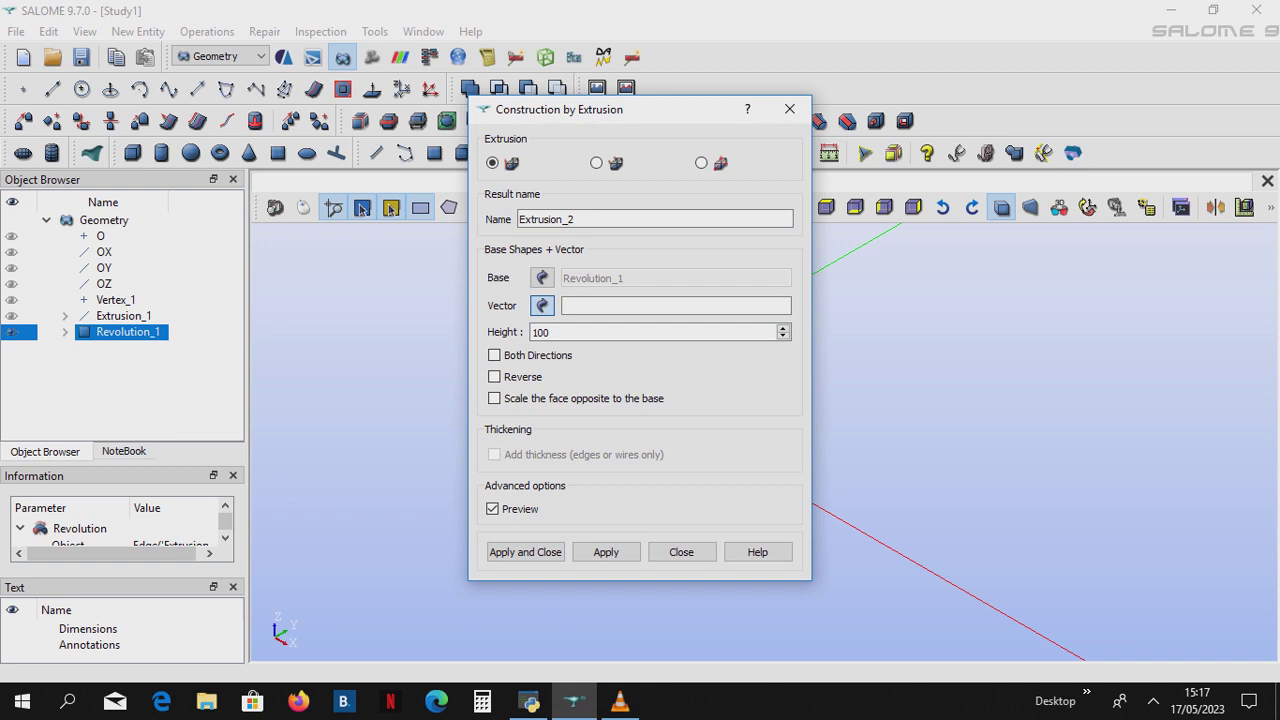
pyautogui.click(104, 284)
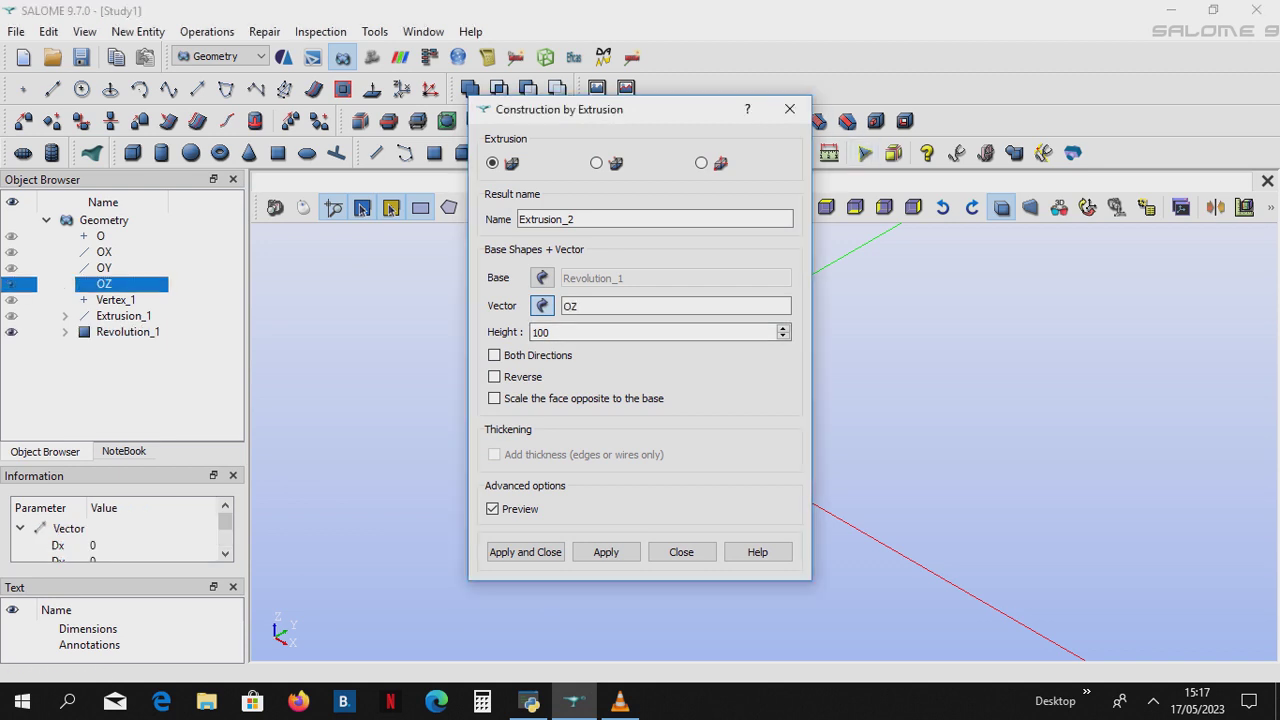
pyautogui.moveTo(645, 109); pyautogui.dragTo(952, 130)
pyautogui.press('Tab')
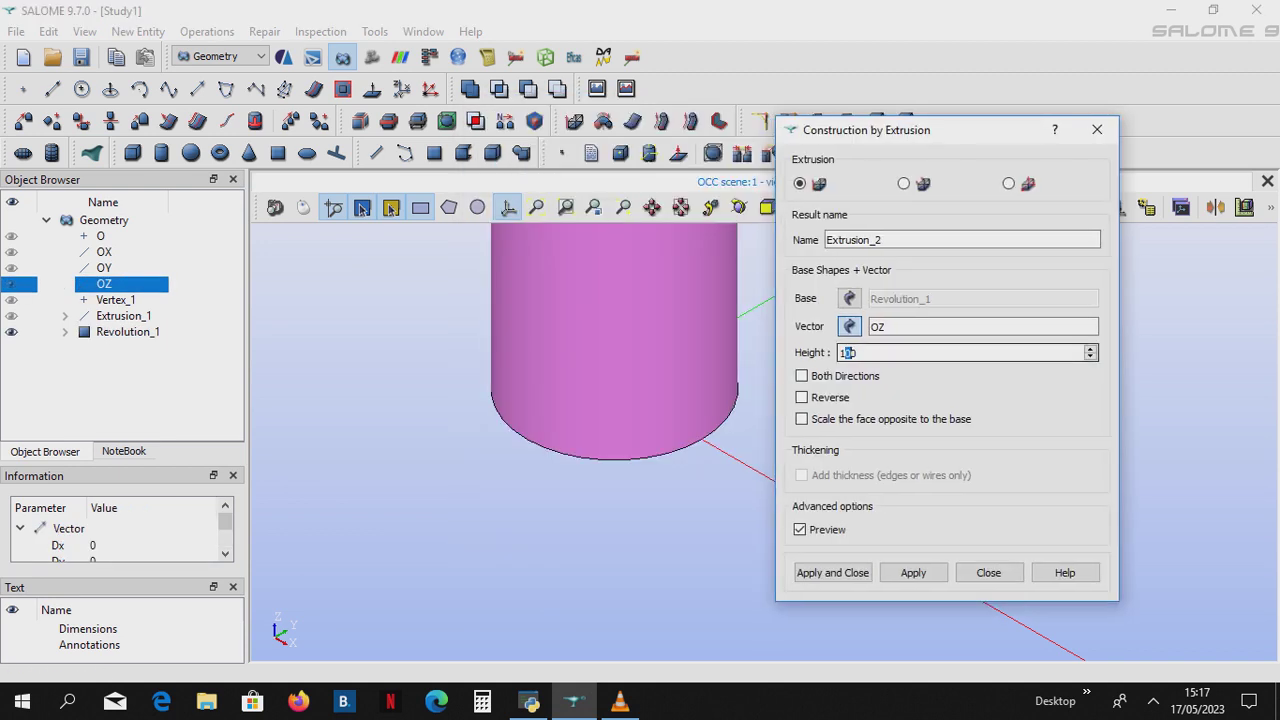
pyautogui.write('0.0')
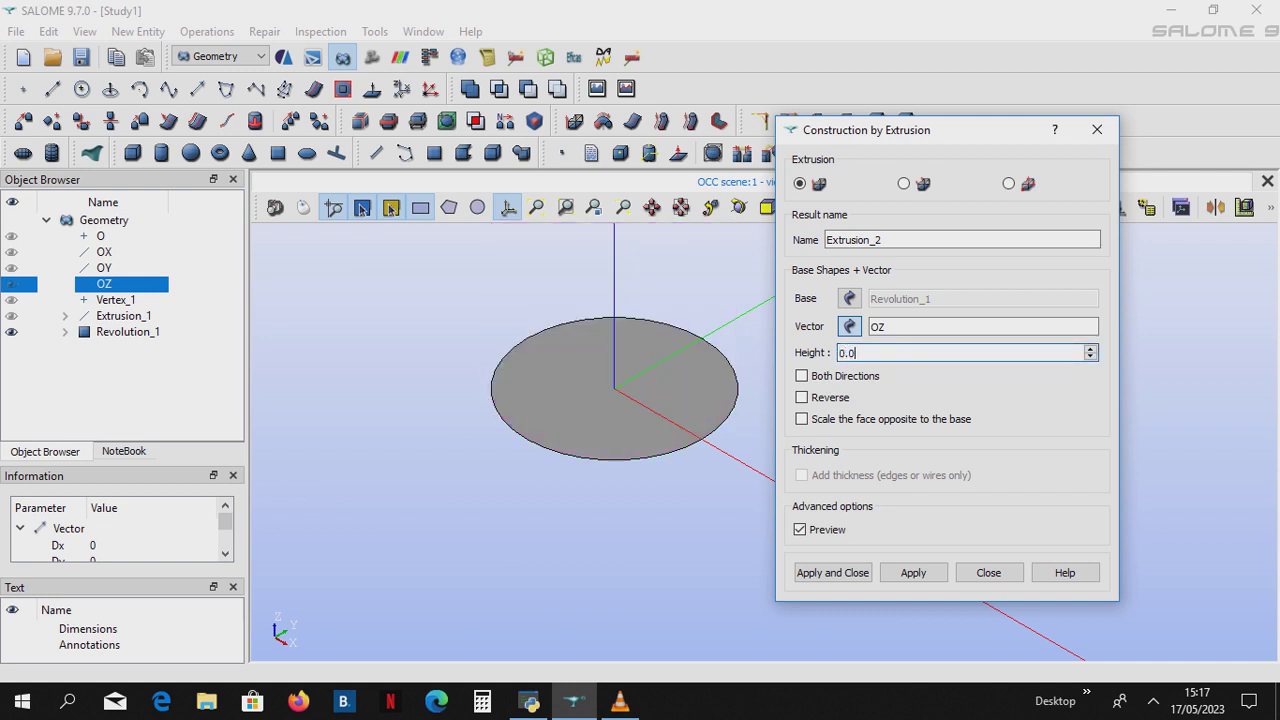
pyautogui.press('BackSpace')
pyautogui.write('1')
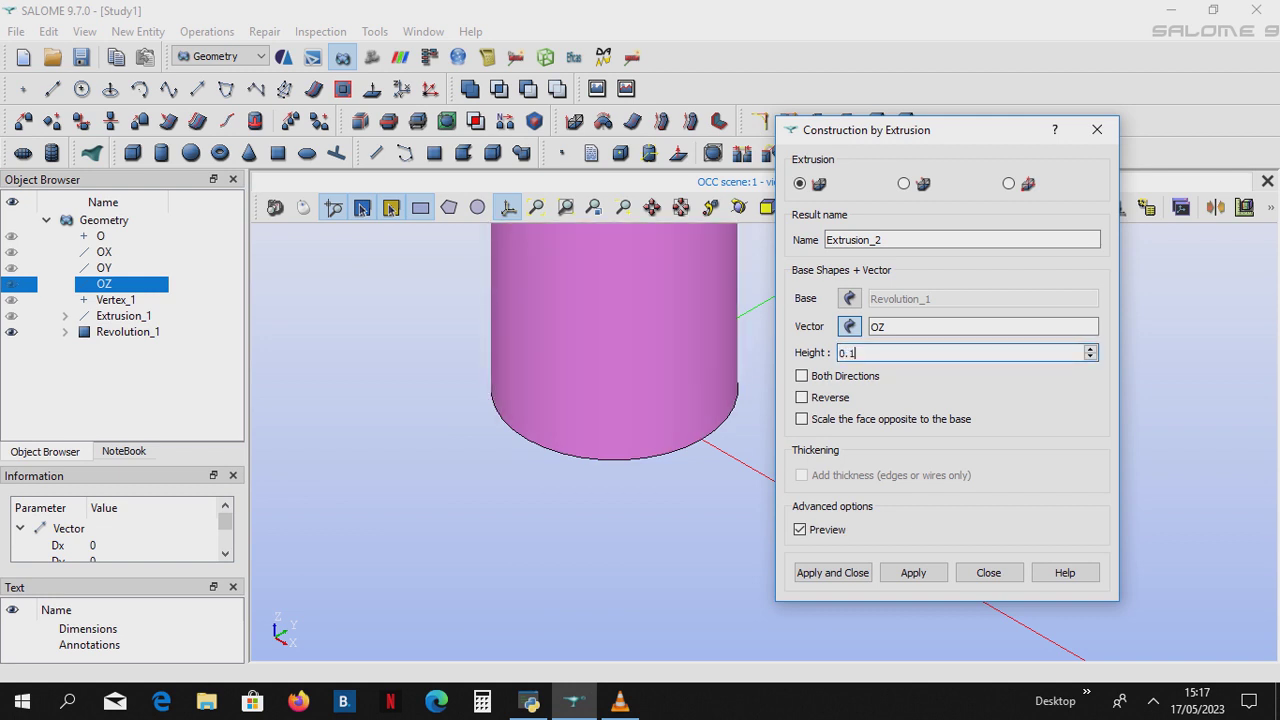
pyautogui.press('BackSpace')
pyautogui.write('0')
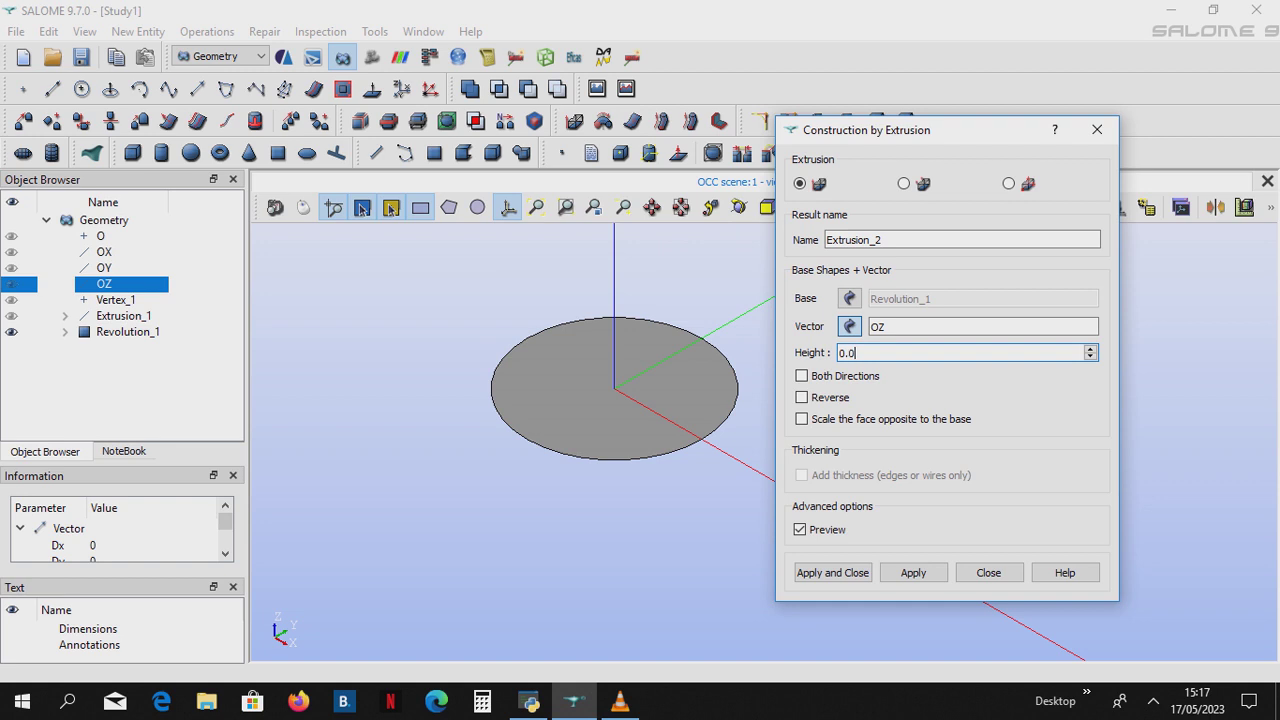
pyautogui.write('7')
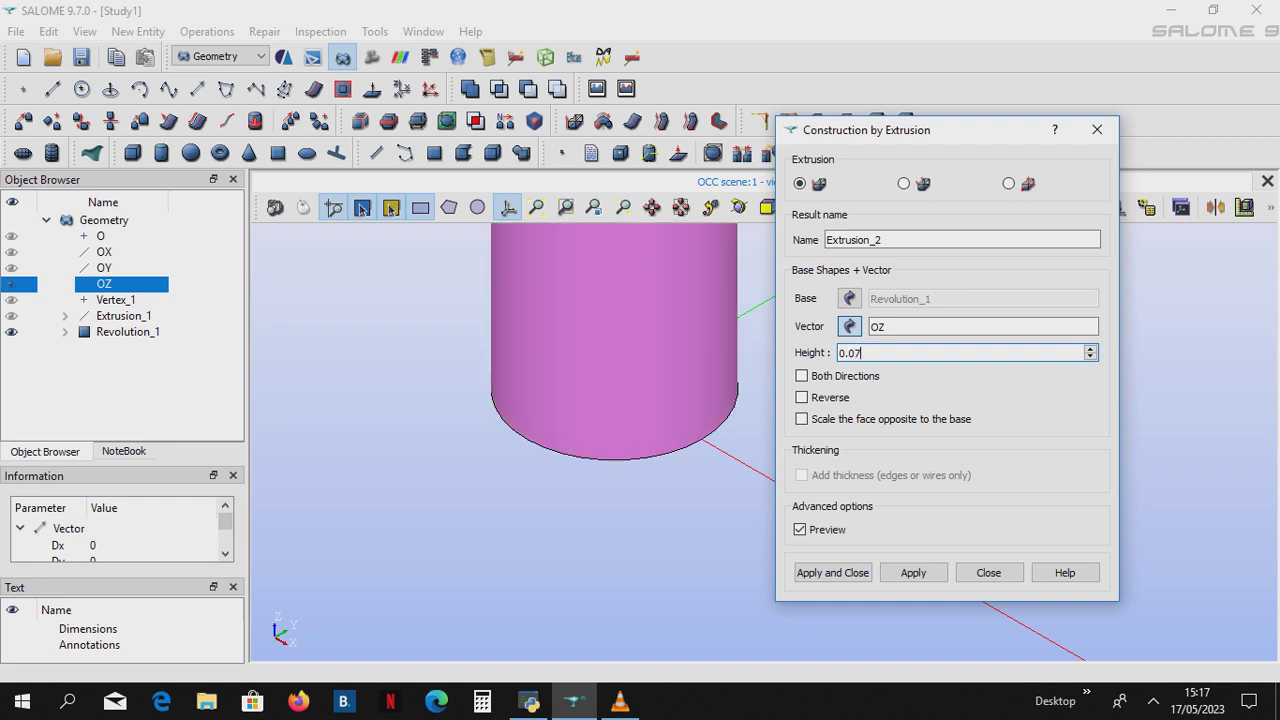
pyautogui.click(913, 572)
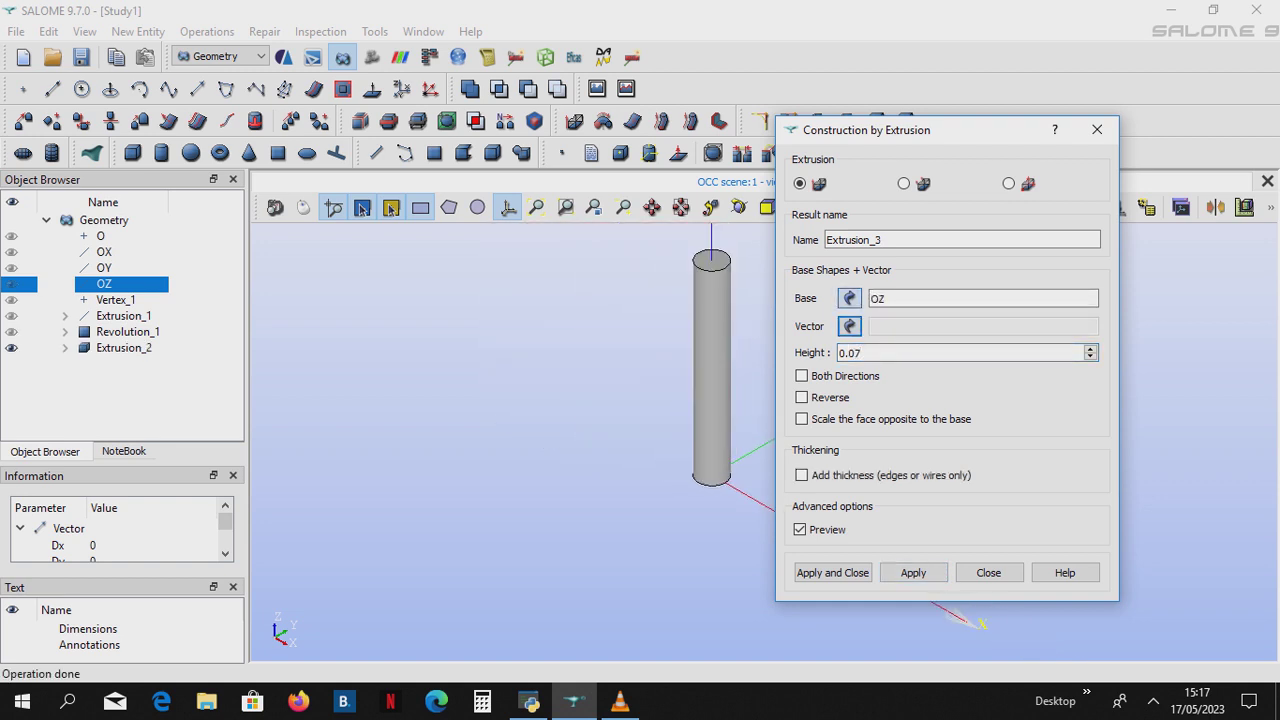
pyautogui.click(988, 572)
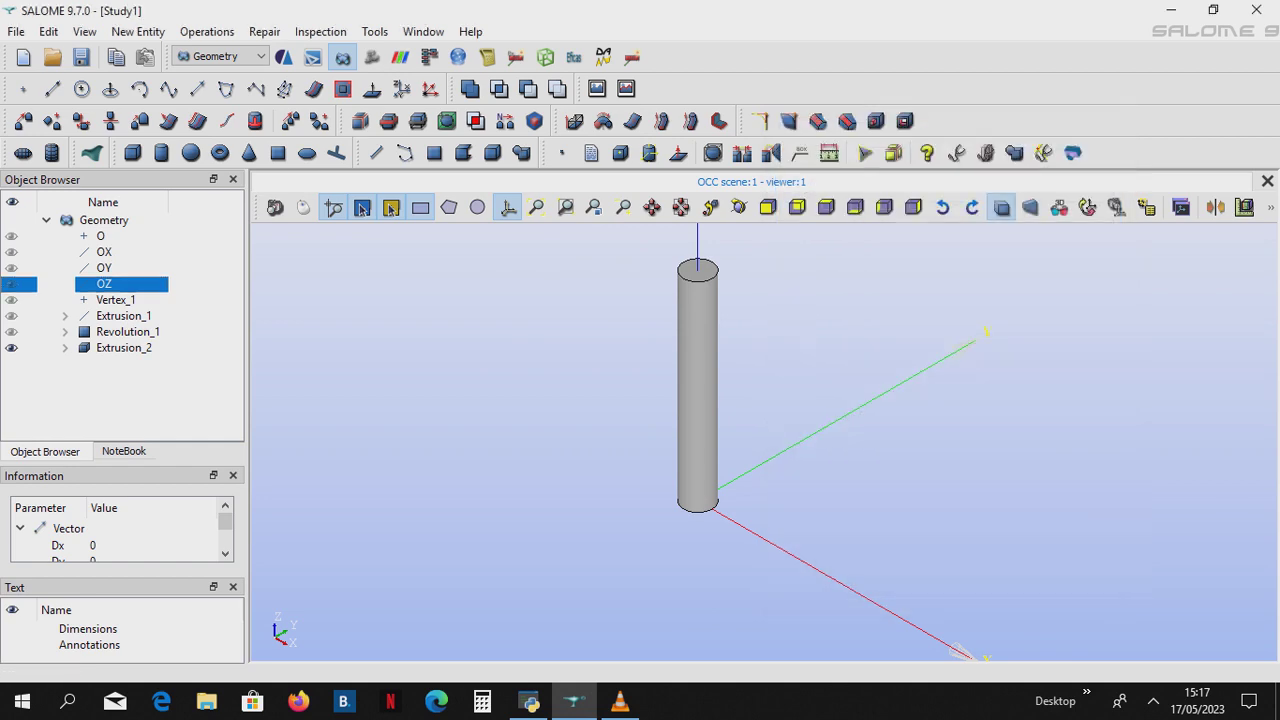
# - Start a face group on Extrusion_2 and add the cylinder's end face at the origin to it
pyautogui.click(142, 348)
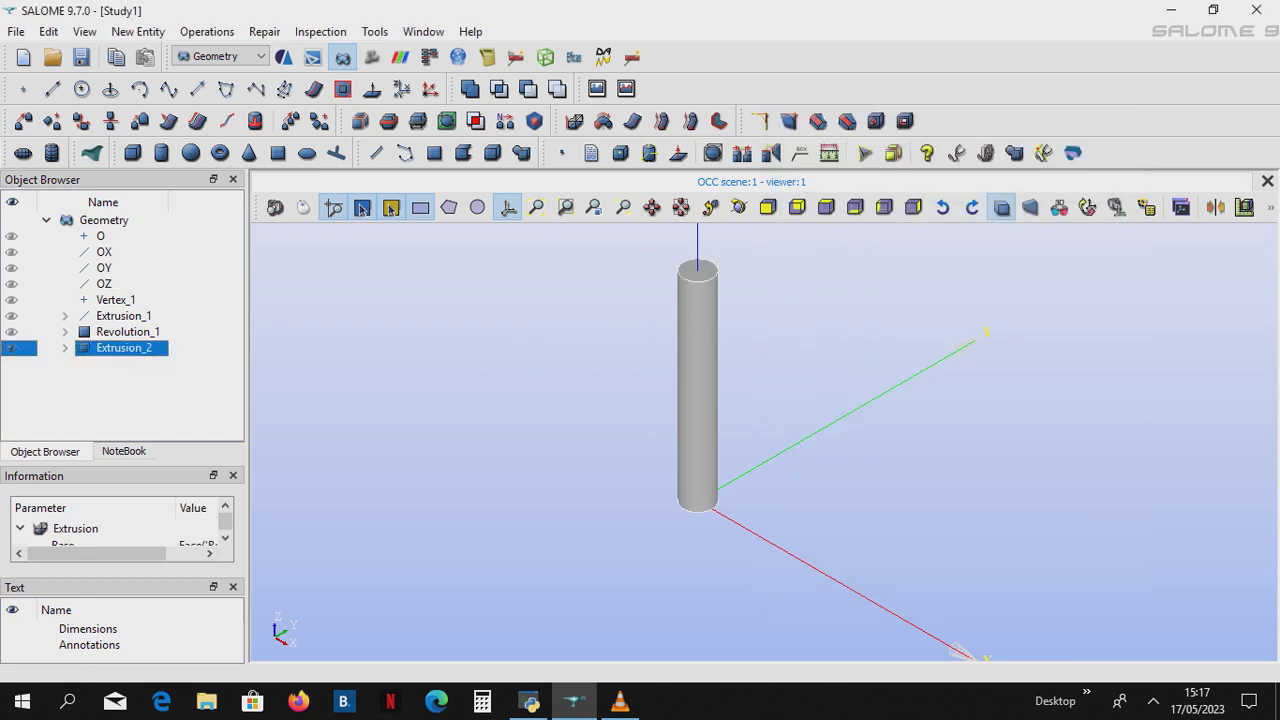
pyautogui.rightClick(142, 348)
pyautogui.click(206, 63)
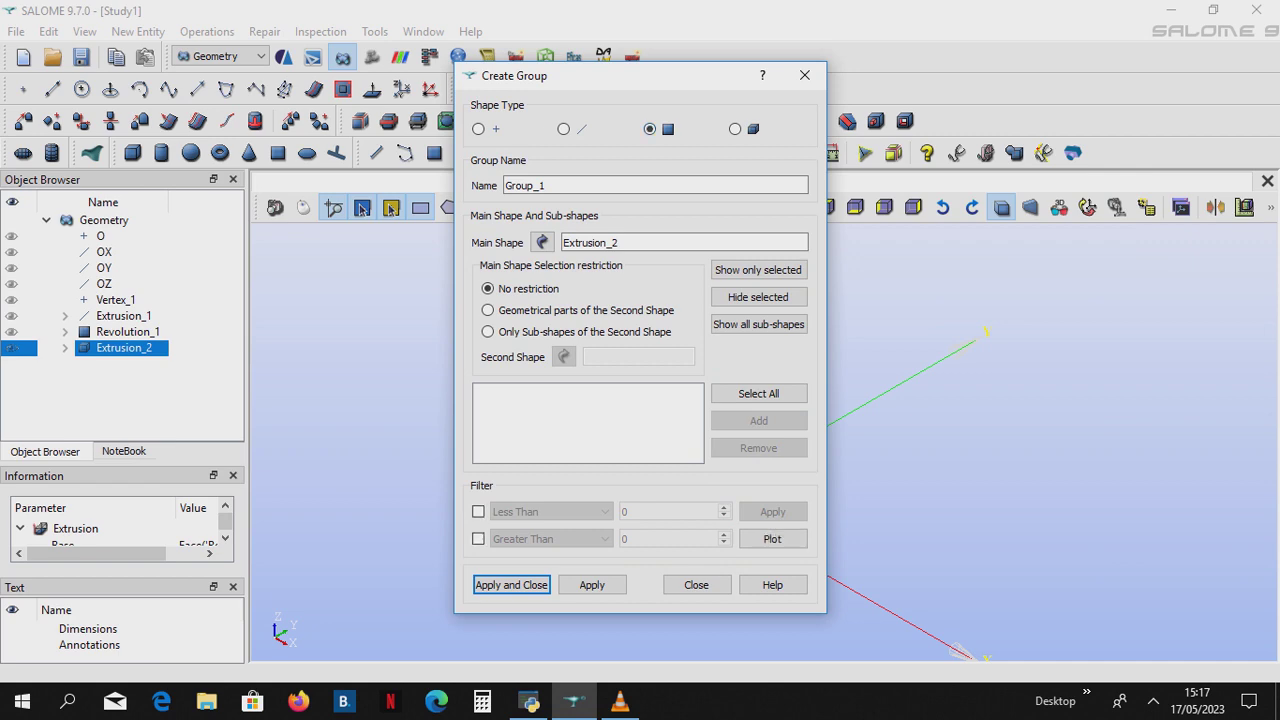
pyautogui.moveTo(520, 75); pyautogui.dragTo(317, 231)
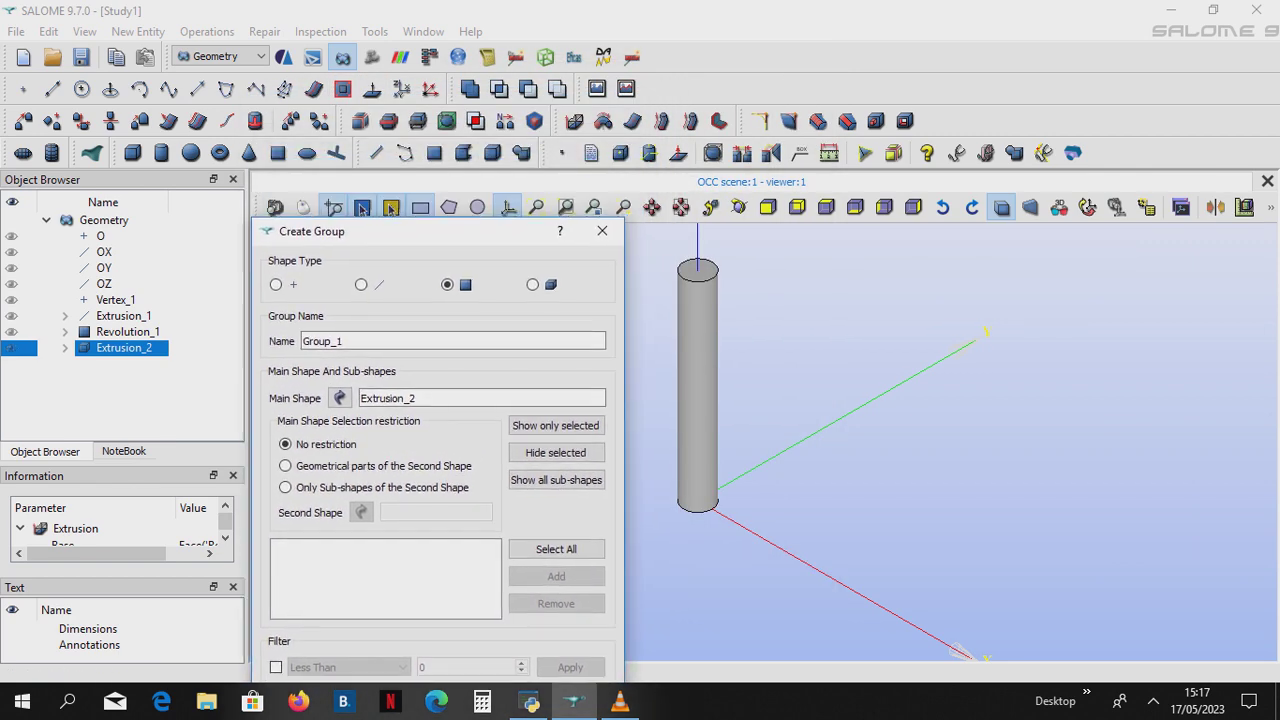
pyautogui.scroll(4, 780, 242)
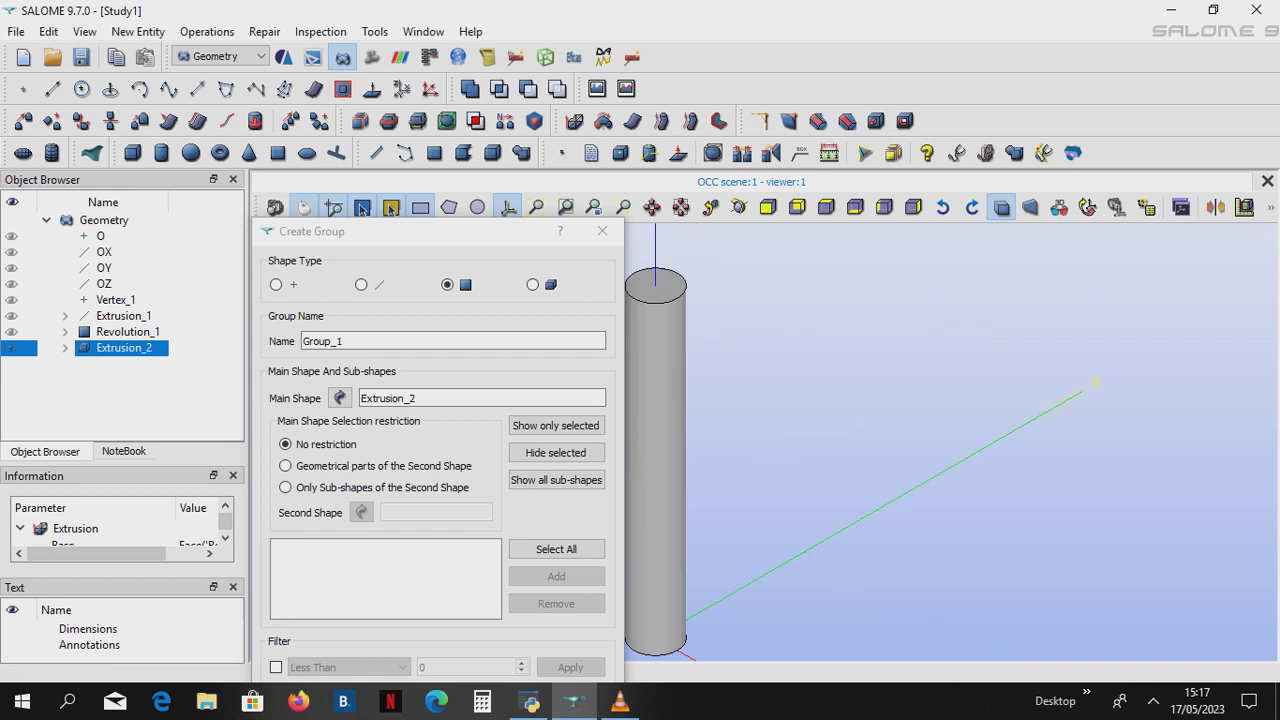
pyautogui.moveTo(900, 470); pyautogui.dragTo(960, 306)
pyautogui.scroll(-6, 960, 306)
pyautogui.scroll(7, 877, 451)
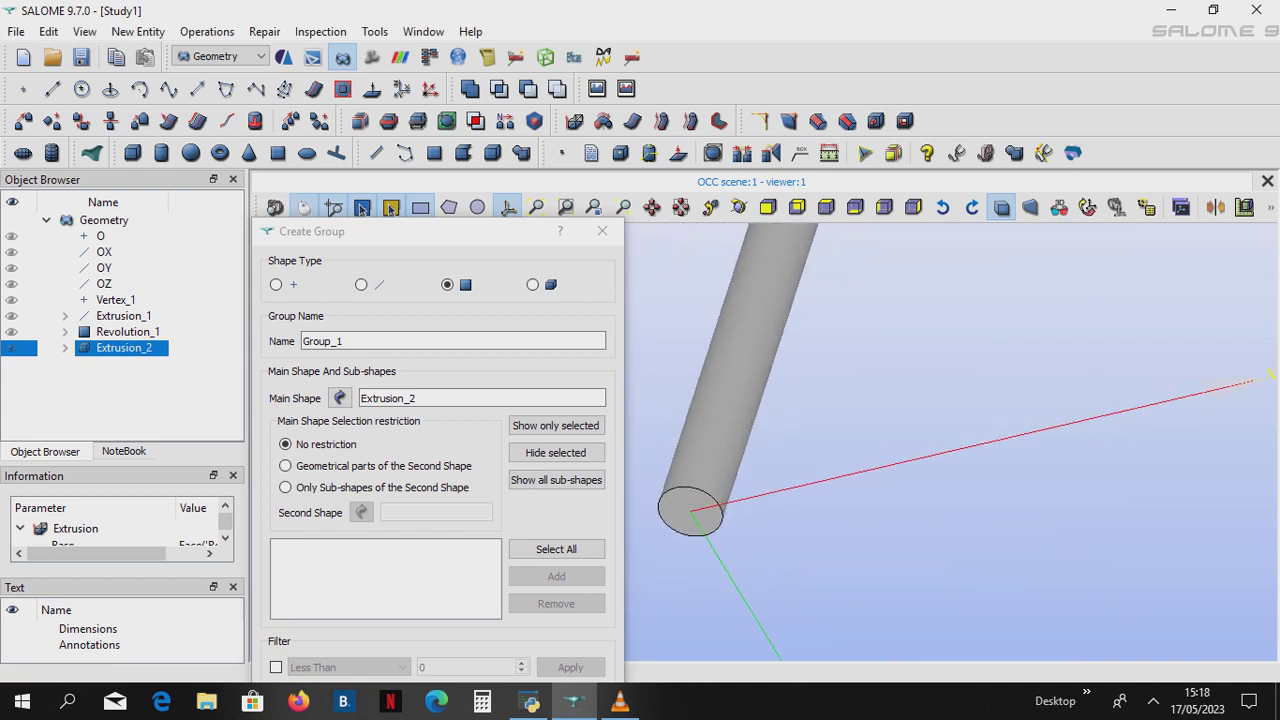
pyautogui.click(690, 515)
pyautogui.click(556, 577)
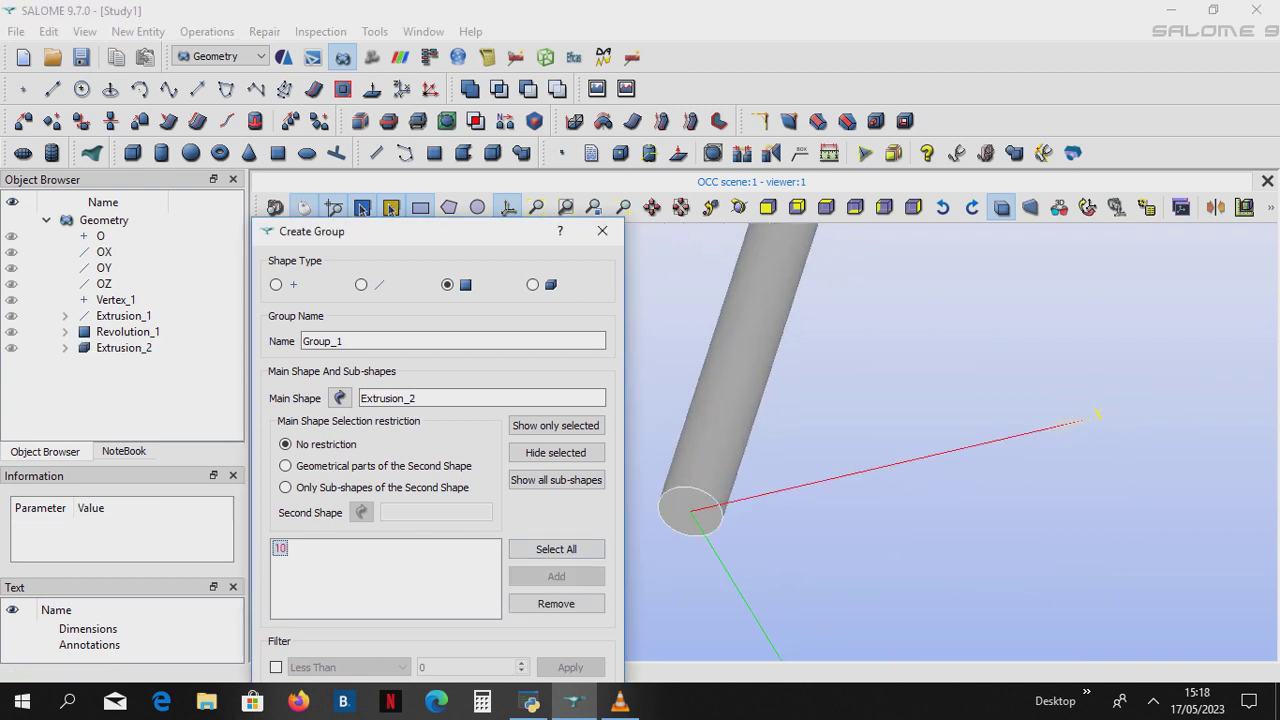
# - Name the group of the cylinder's base face "fix" and create it
pyautogui.moveTo(346, 341); pyautogui.dragTo(301, 341)
pyautogui.write('fi')
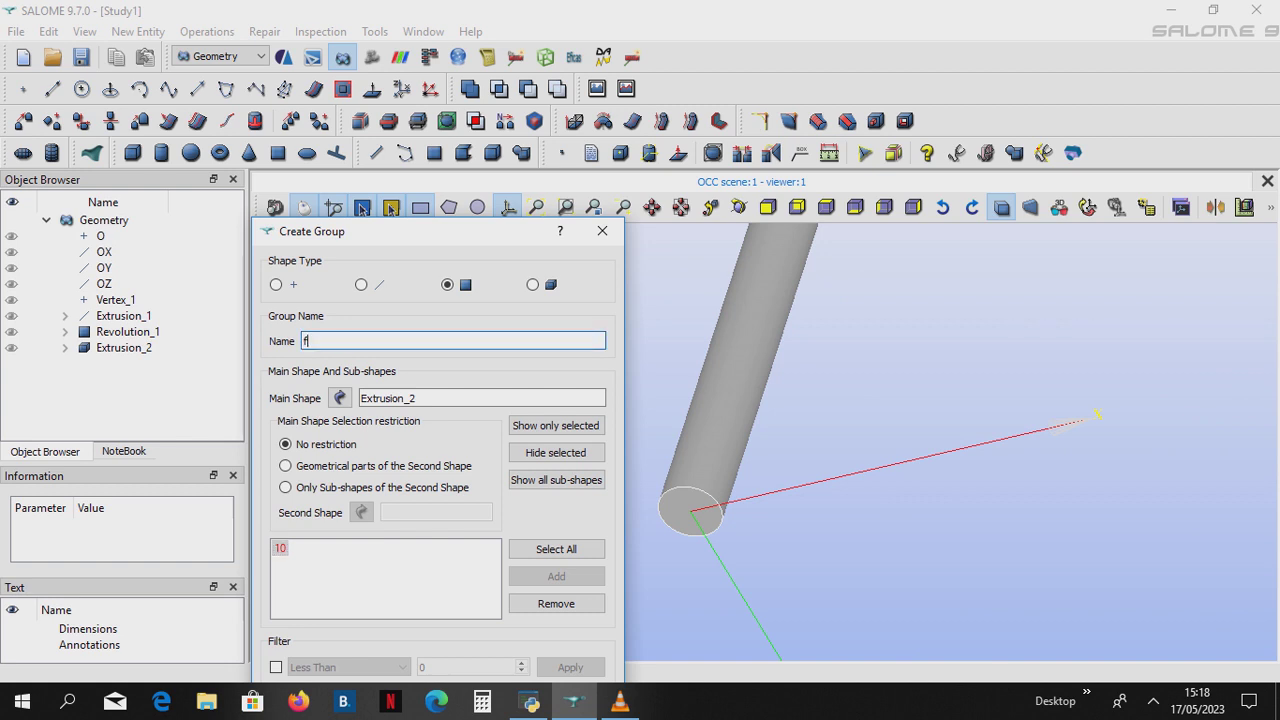
pyautogui.write('x')
pyautogui.moveTo(400, 231); pyautogui.dragTo(412, 145)
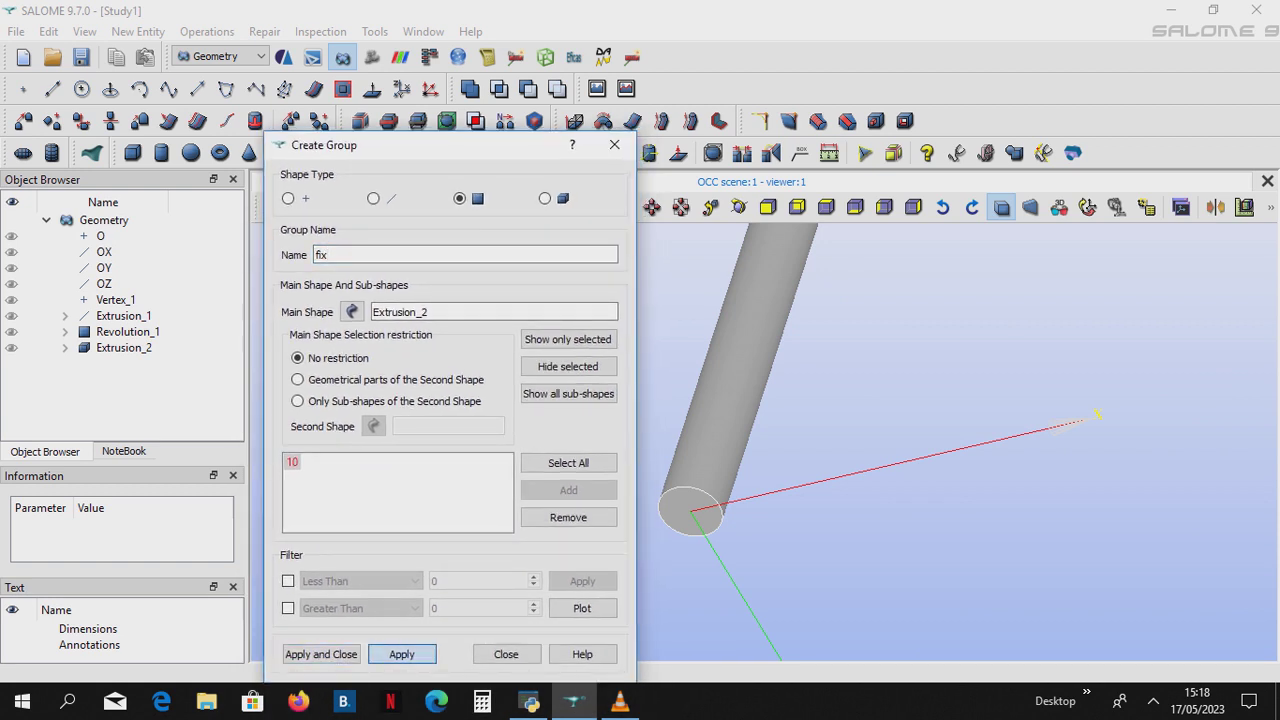
pyautogui.click(401, 654)
# - Create a face group named "load" from the cylinder's end face opposite the origin
pyautogui.keyDown('ctrl'); pyautogui.moveTo(826, 256); pyautogui.dragTo(832, 276, button='right'); pyautogui.keyUp('ctrl')
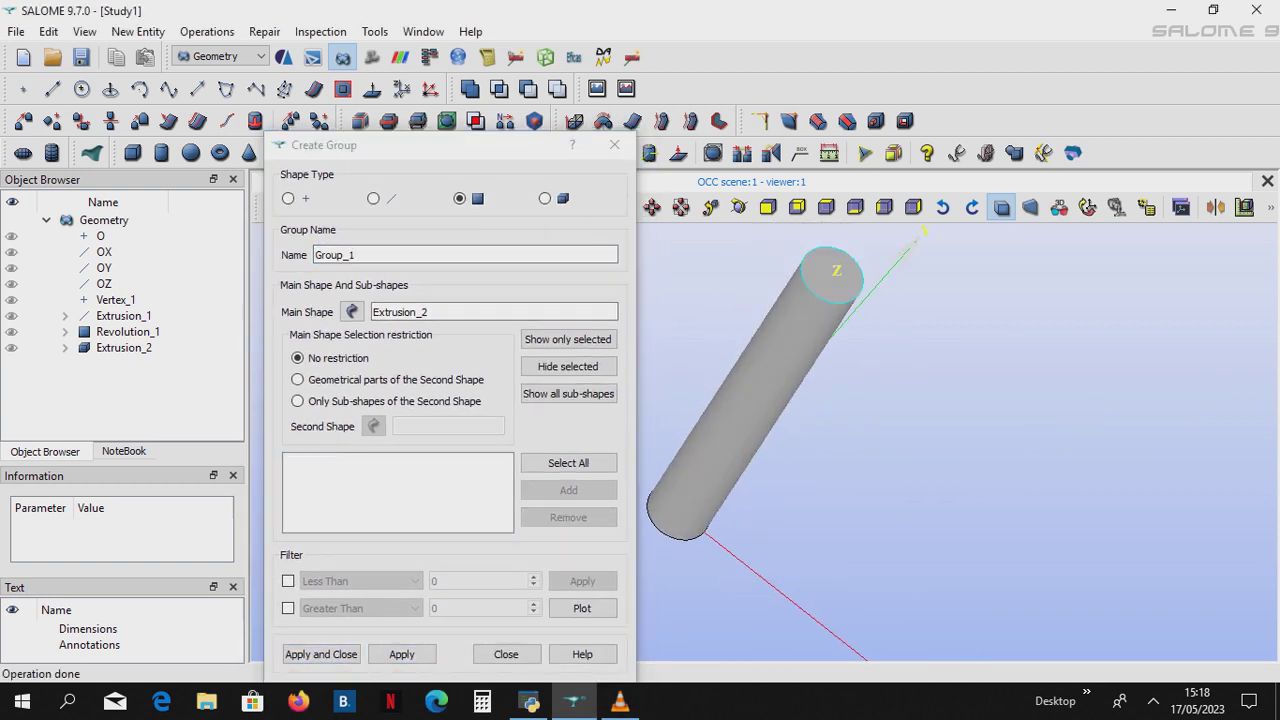
pyautogui.click(835, 274)
pyautogui.click(568, 490)
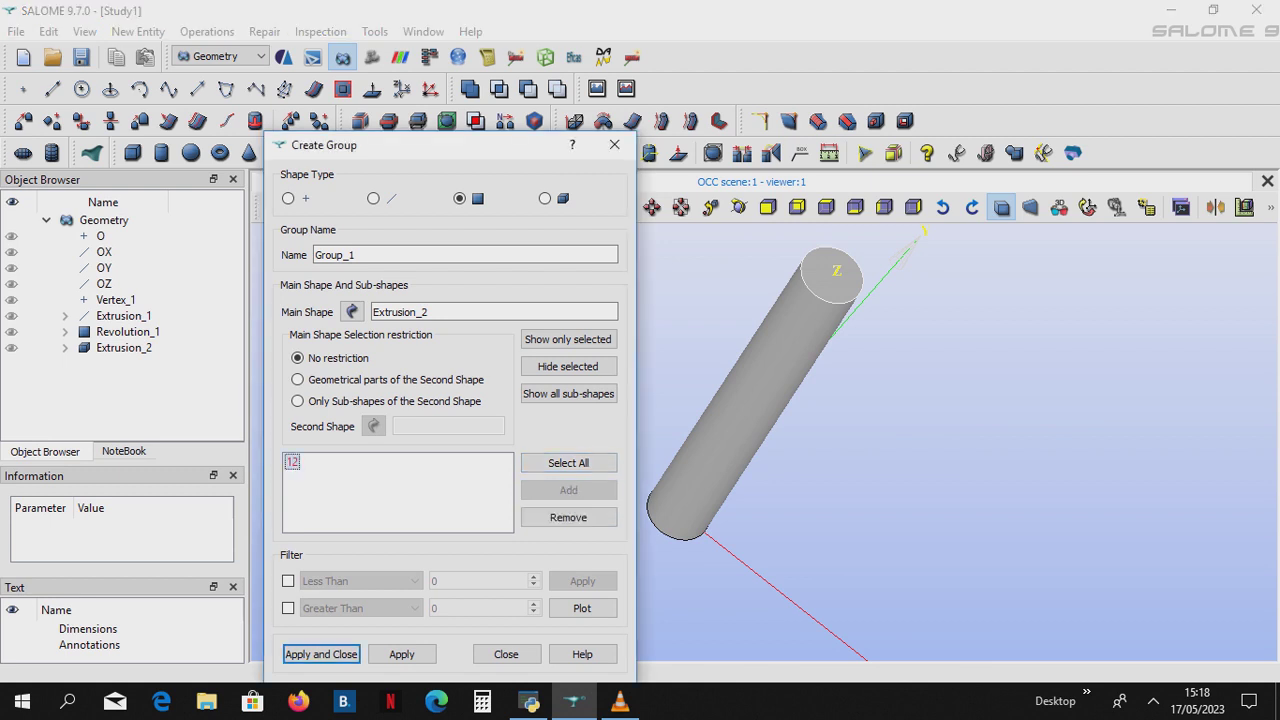
pyautogui.doubleClick(355, 255)
pyautogui.write('load')
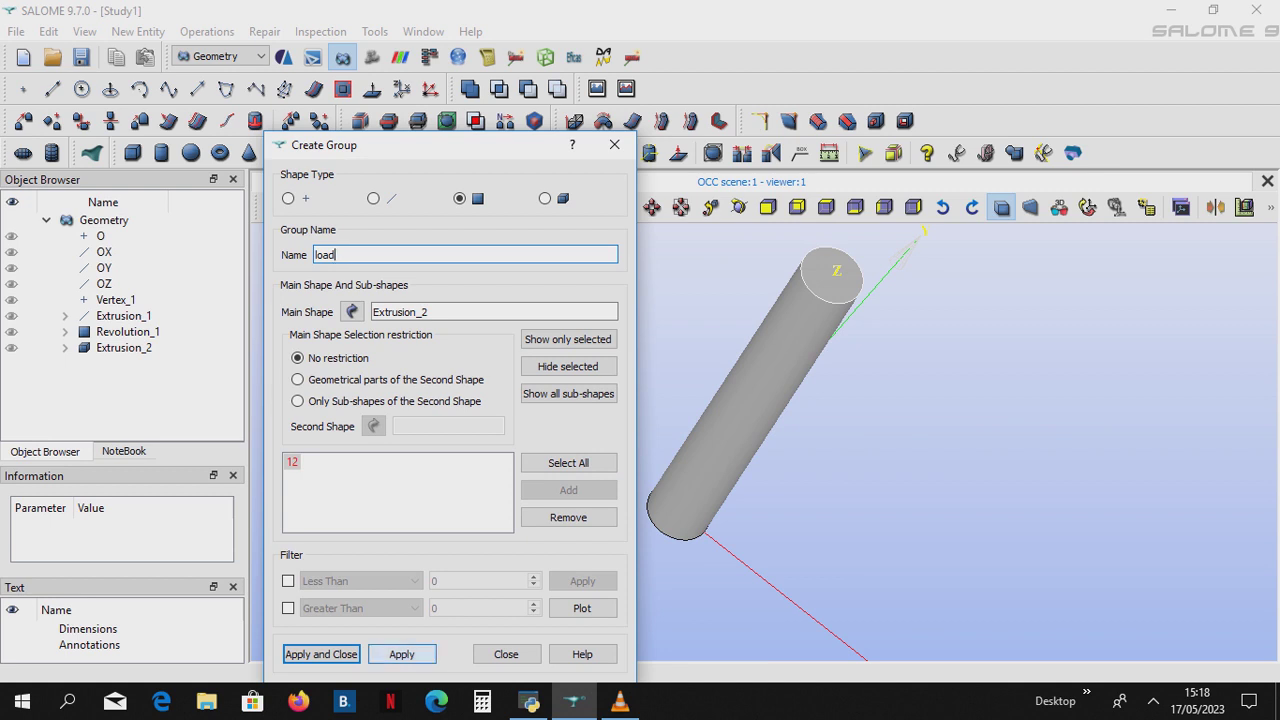
pyautogui.click(401, 654)
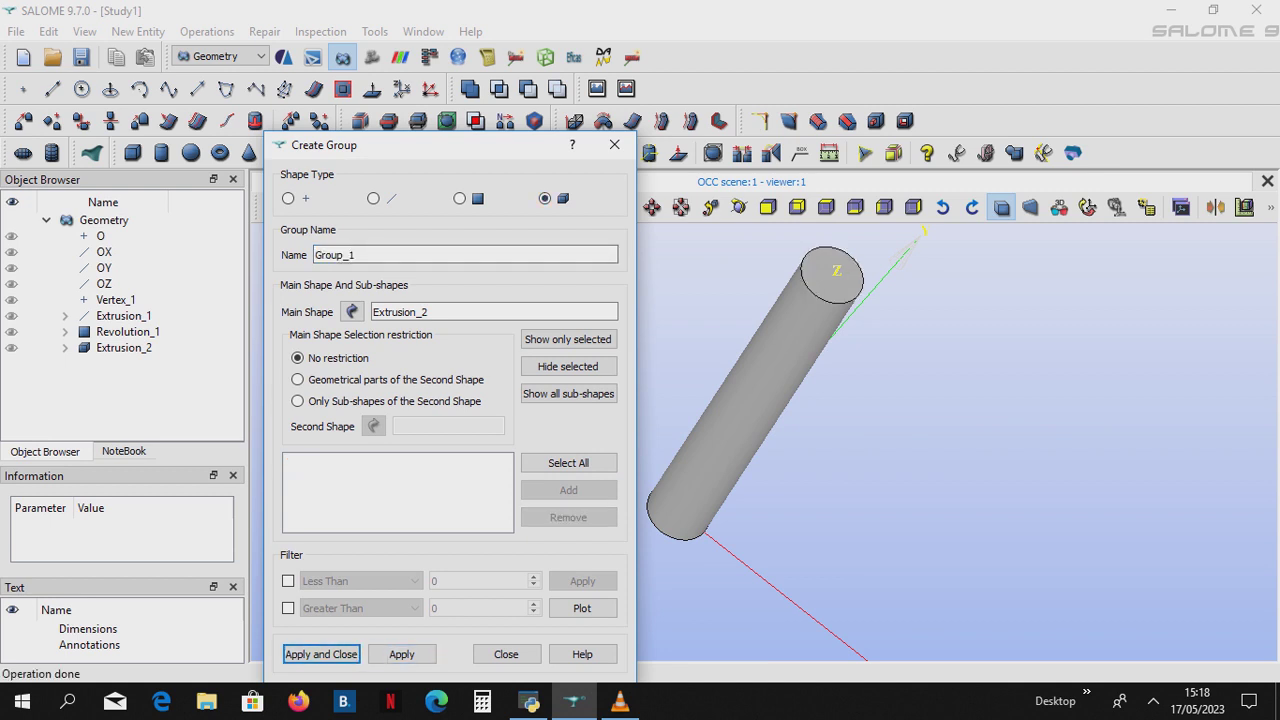
# - Create a solid group named "v" containing the whole cylinder and finish creating groups
pyautogui.click(697, 480)
pyautogui.click(568, 490)
pyautogui.hotkey('ctrl', 'a')
pyautogui.write('v')
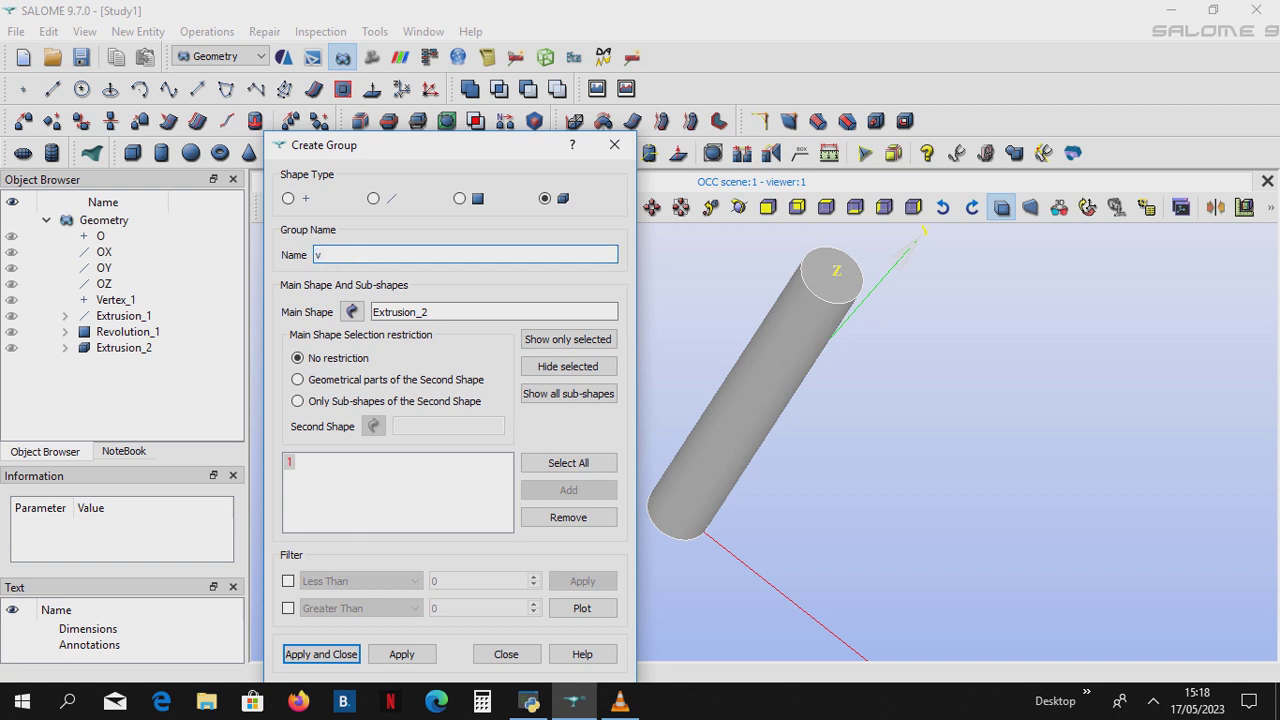
pyautogui.click(401, 654)
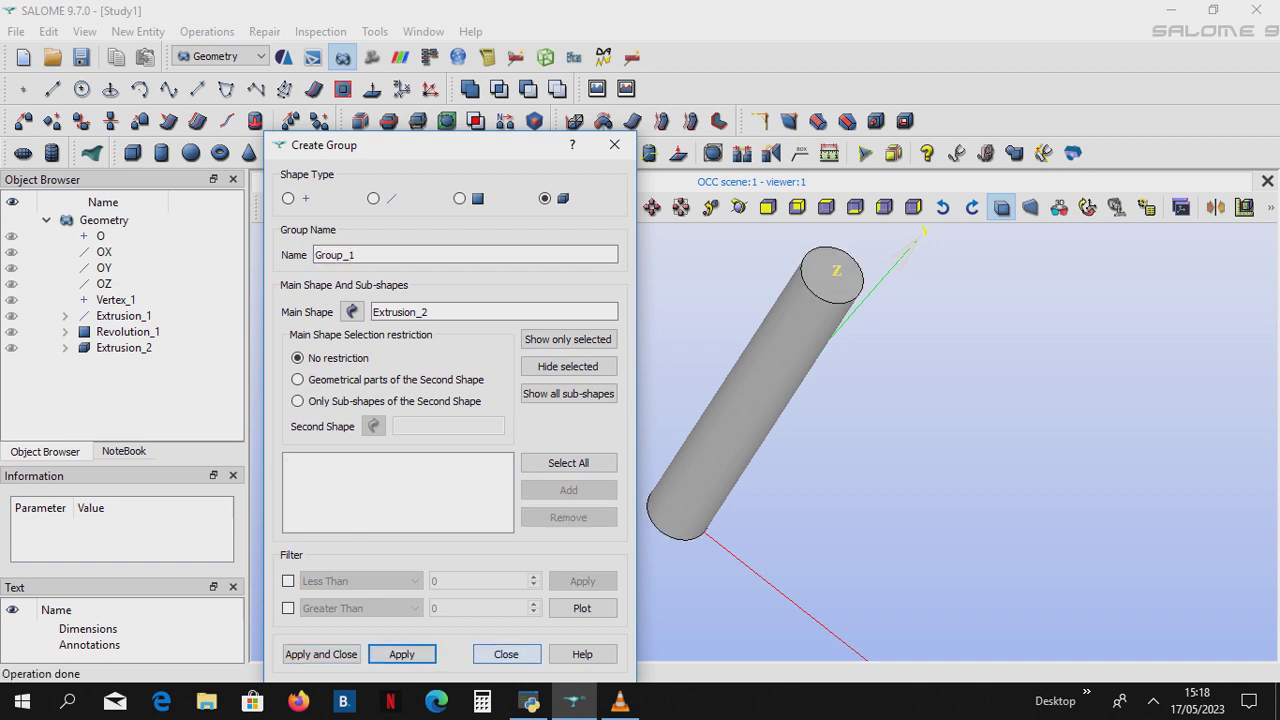
pyautogui.click(506, 654)
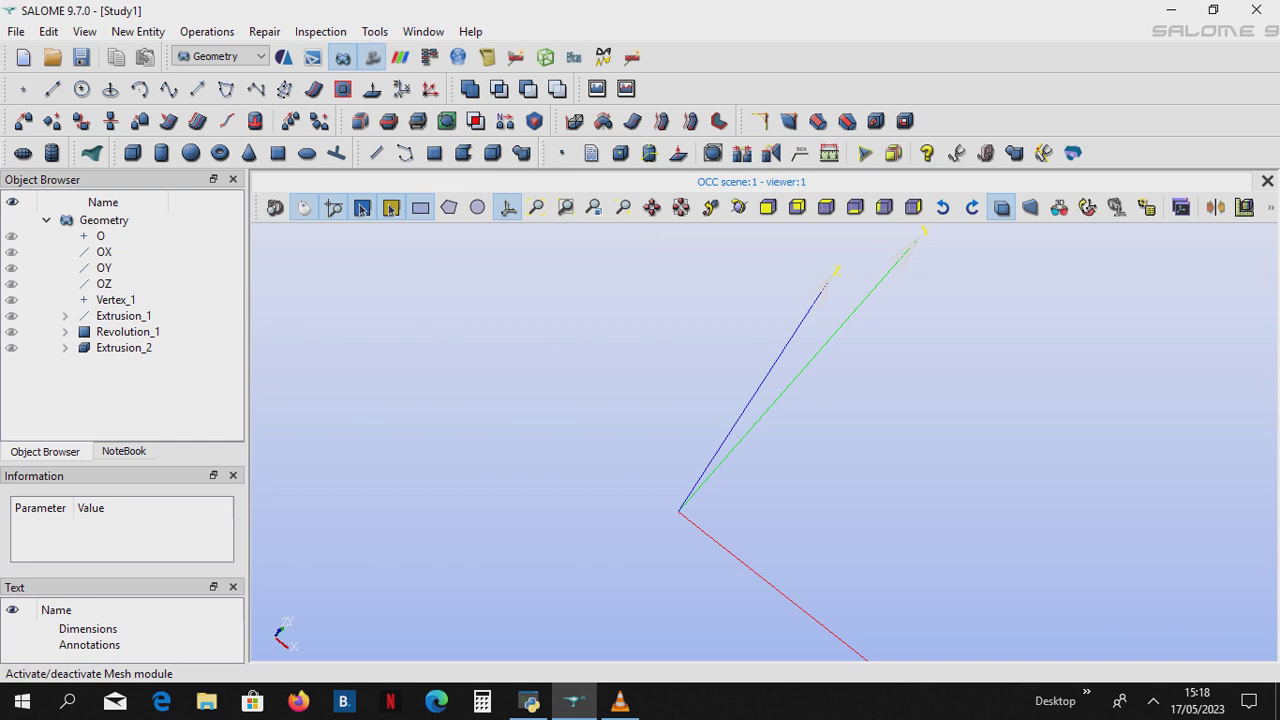
# - Switch to the Mesh module and start a mesh on Extrusion_2 with the NETGEN 1D-2D-3D algorithm
pyautogui.click(372, 57)
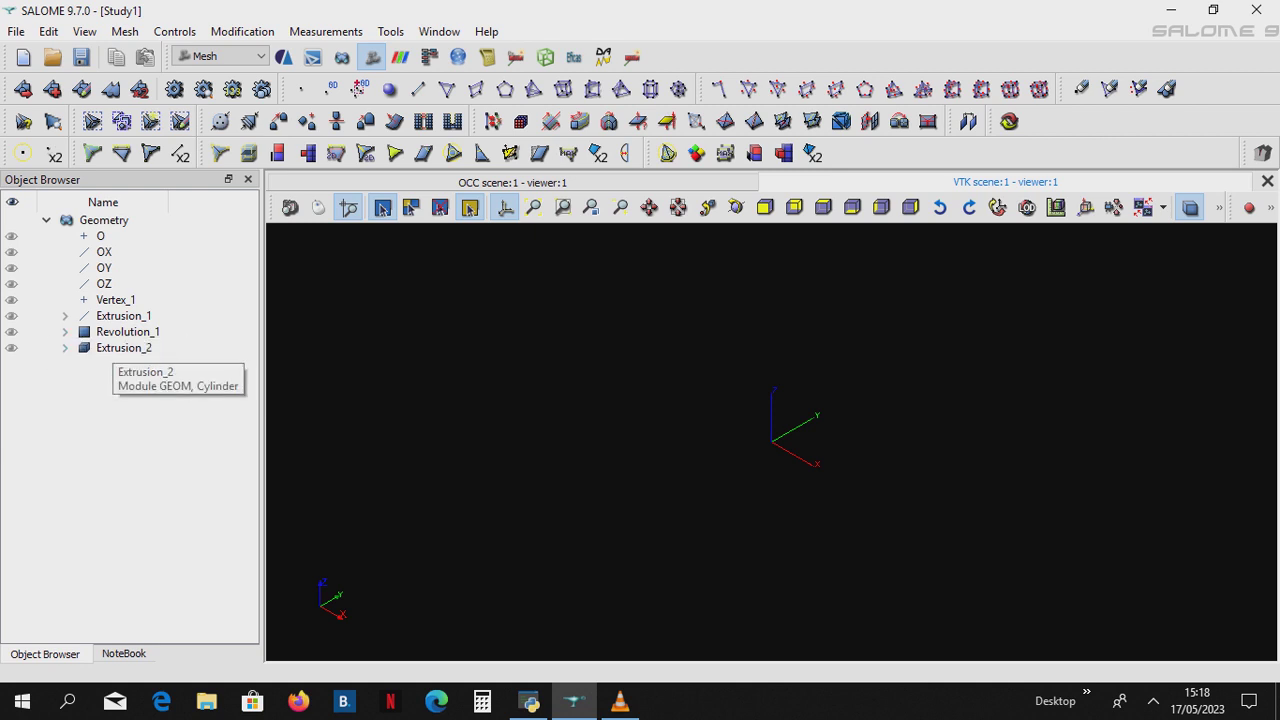
pyautogui.click(111, 348)
pyautogui.click(23, 88)
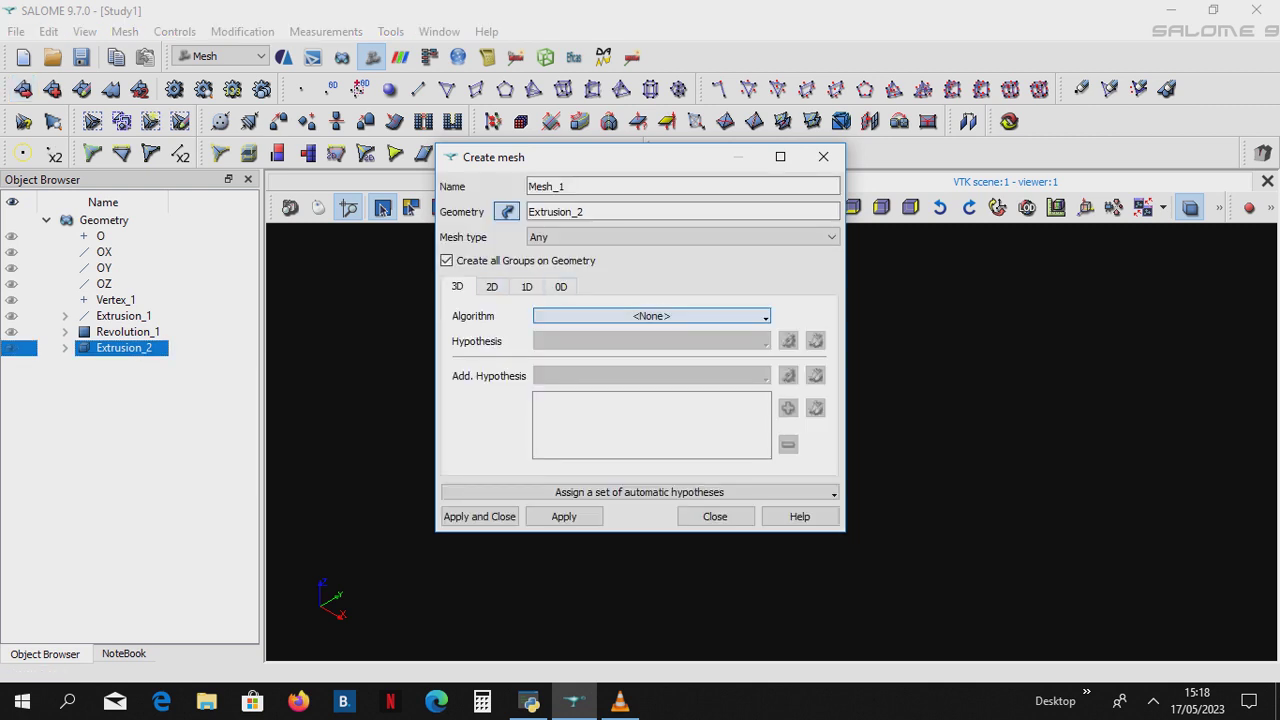
pyautogui.click(651, 316)
pyautogui.click(611, 436)
# - Add a NETGEN 3D Parameters hypothesis with maximum and minimum sizes of 0.0025 and create the mesh
pyautogui.click(788, 340)
pyautogui.click(850, 357)
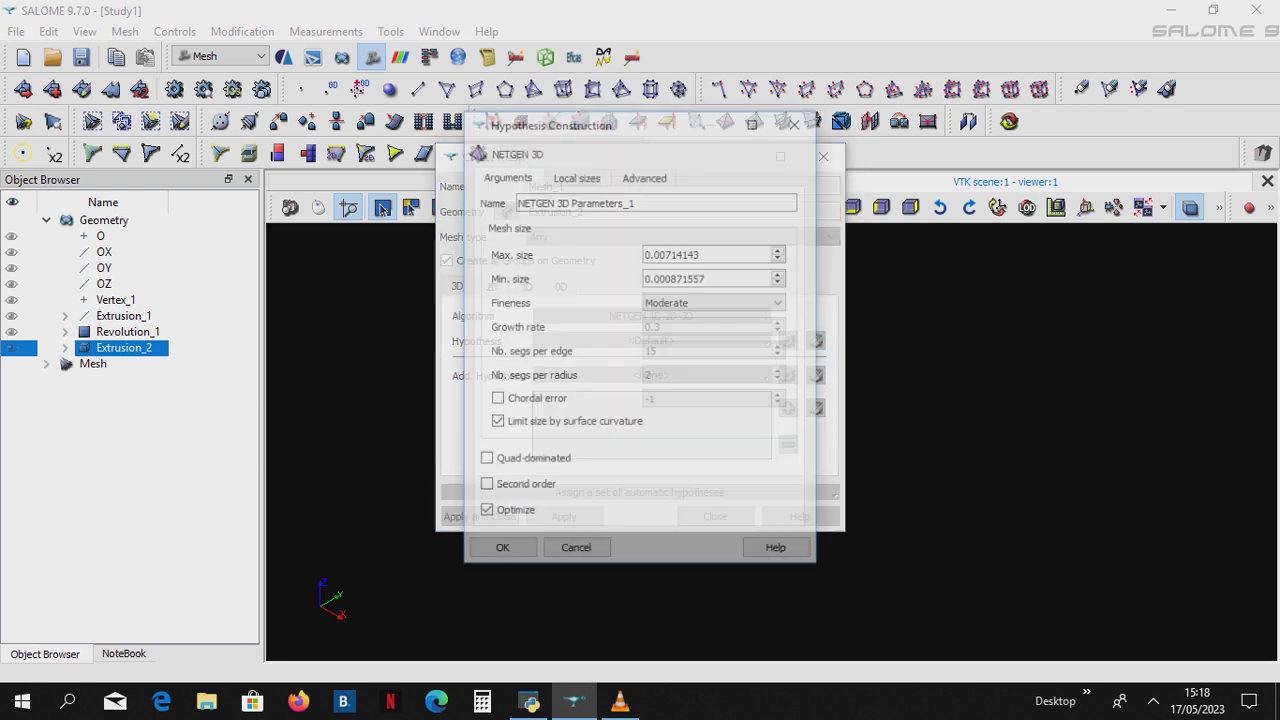
pyautogui.moveTo(703, 254); pyautogui.dragTo(667, 254)
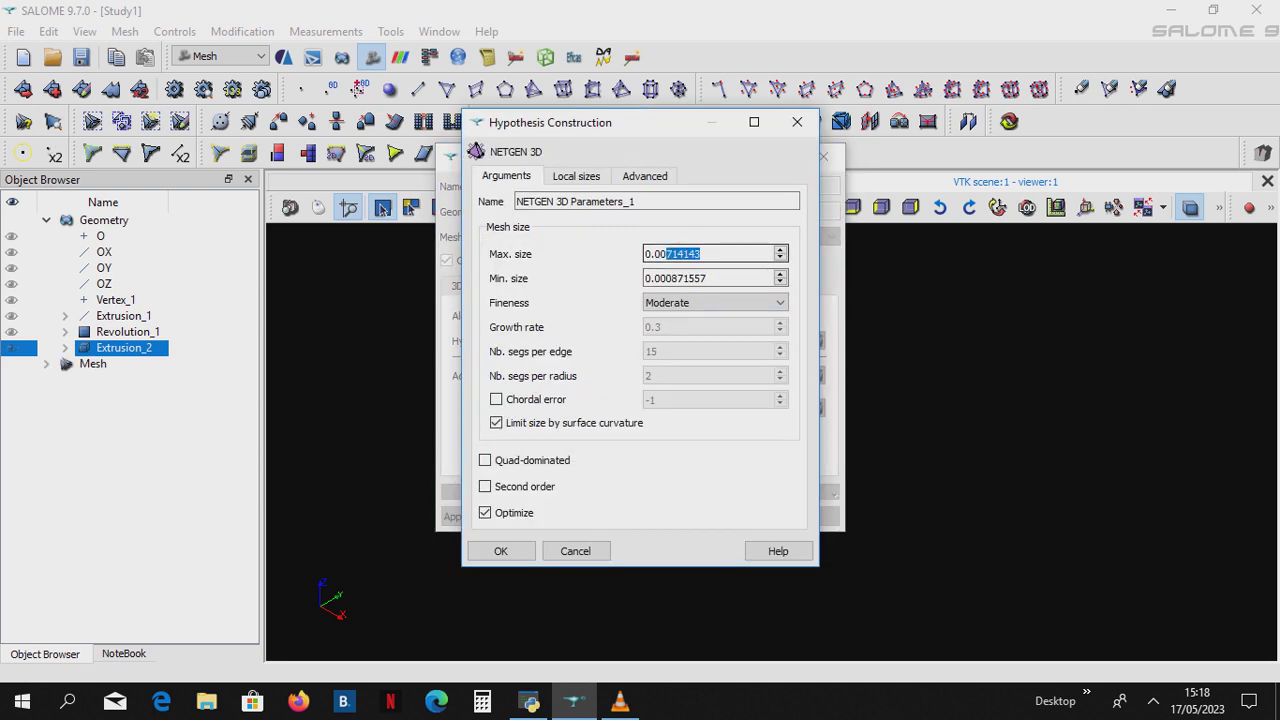
pyautogui.write('25')
pyautogui.moveTo(706, 278); pyautogui.dragTo(666, 278)
pyautogui.write('25')
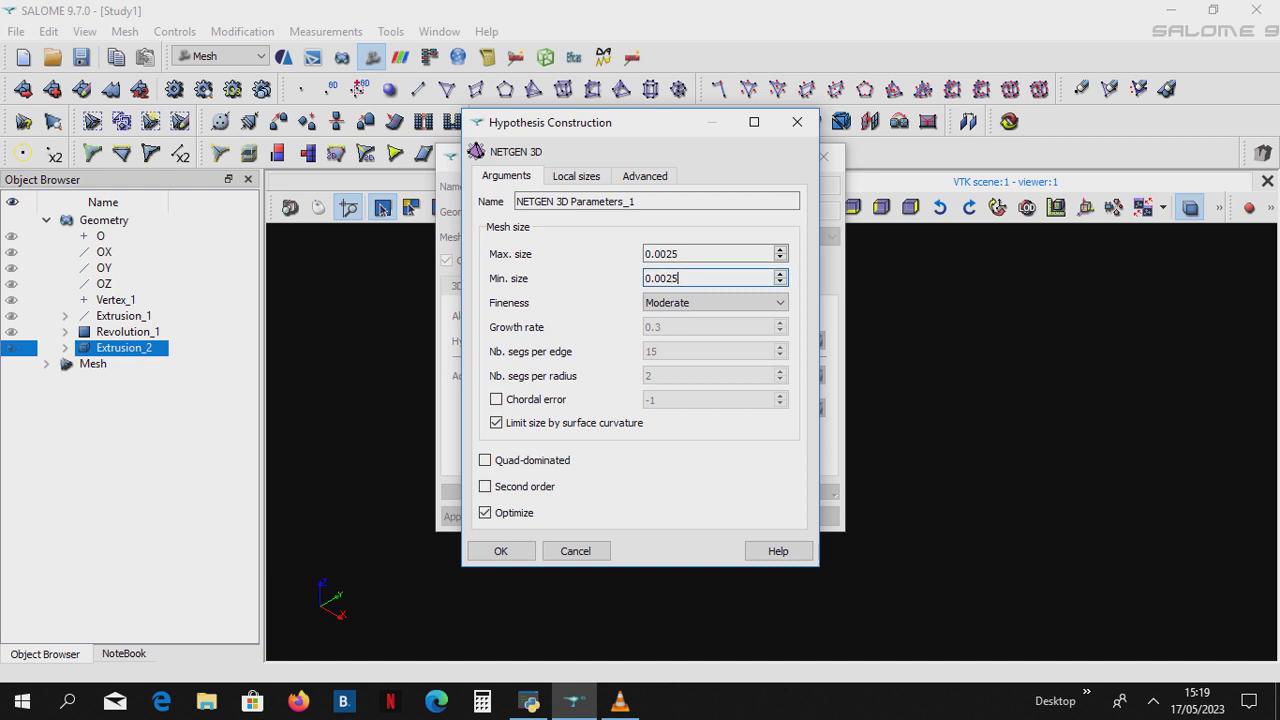
pyautogui.click(501, 551)
pyautogui.click(478, 515)
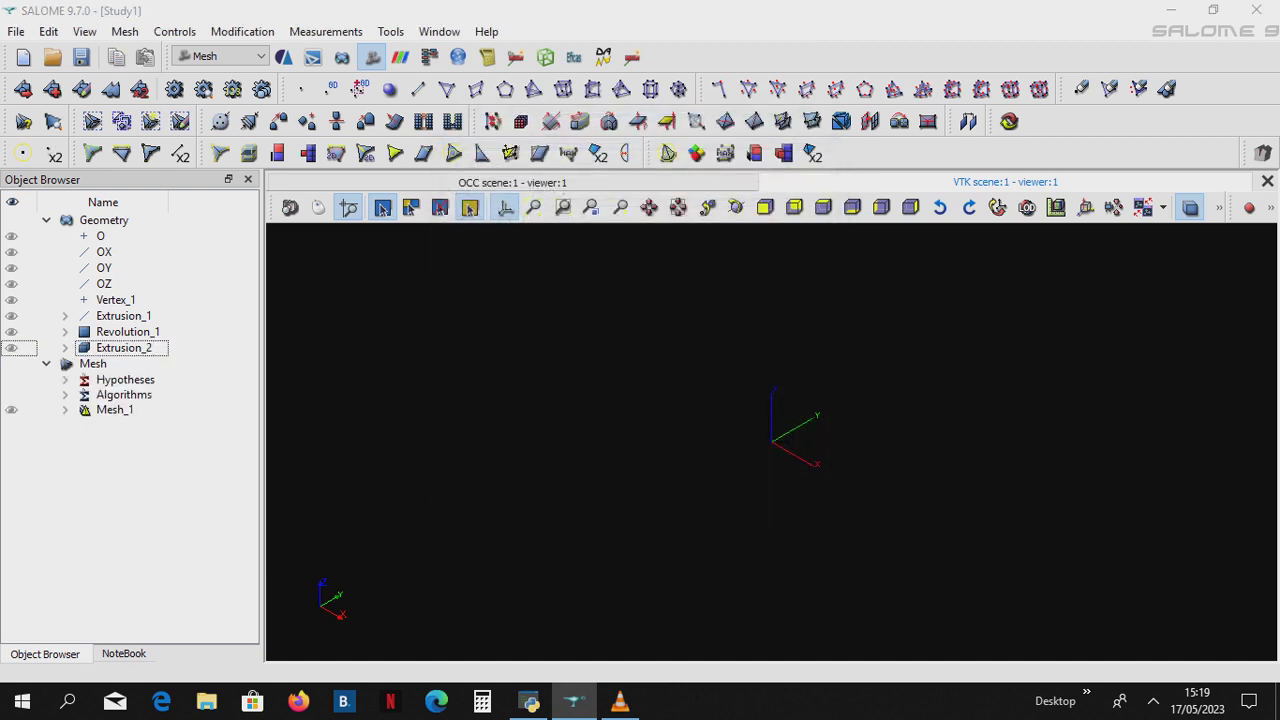
# - Compute Mesh_1 and dismiss the computation report
pyautogui.click(105, 410)
pyautogui.rightClick(108, 410)
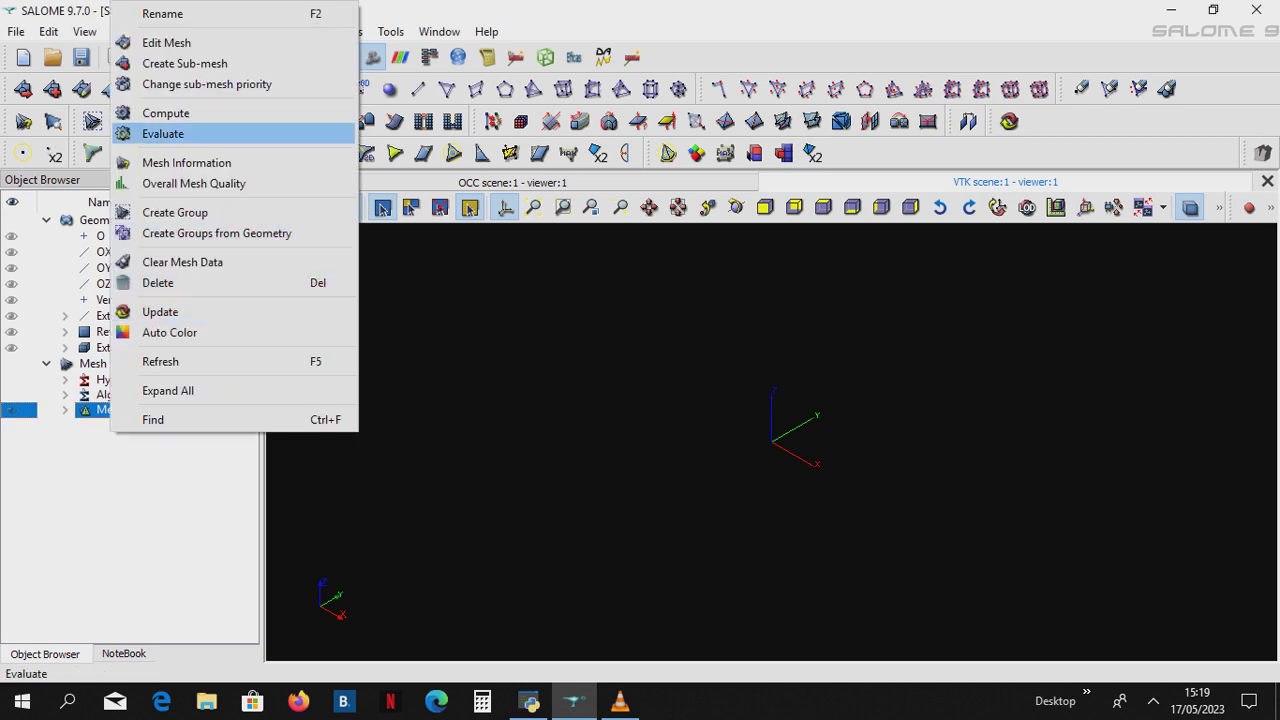
pyautogui.click(165, 113)
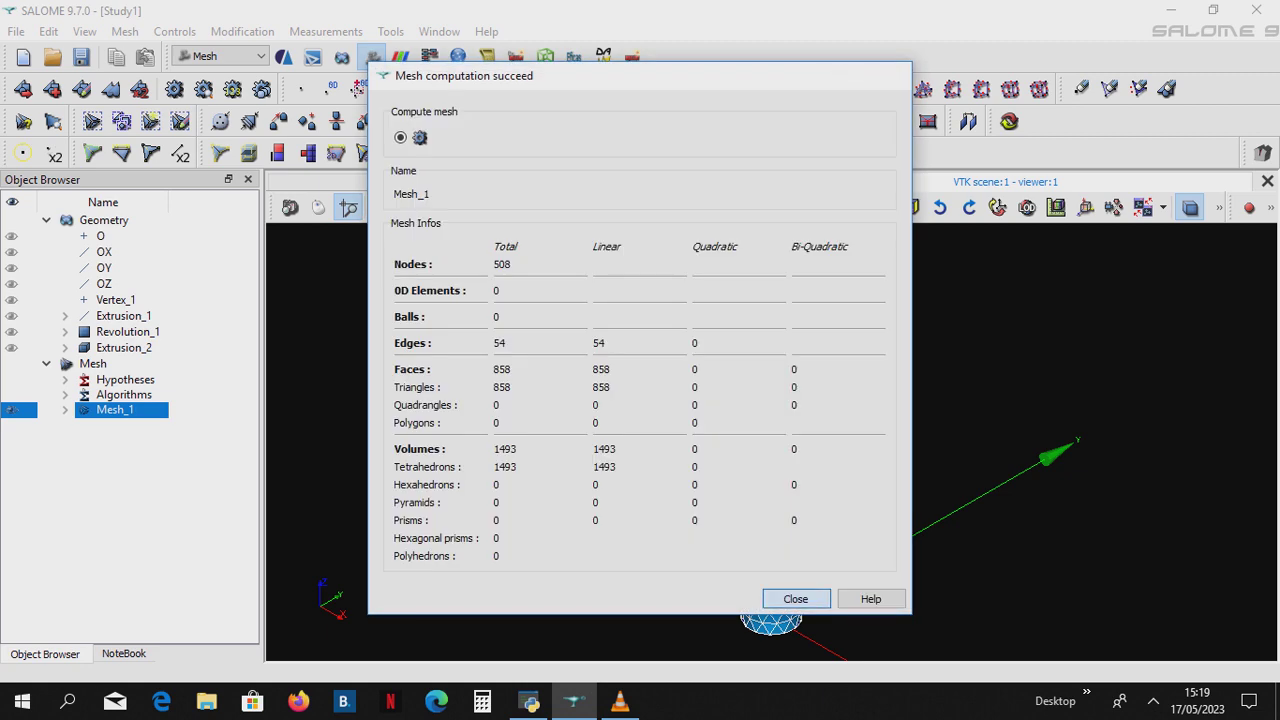
pyautogui.click(796, 599)
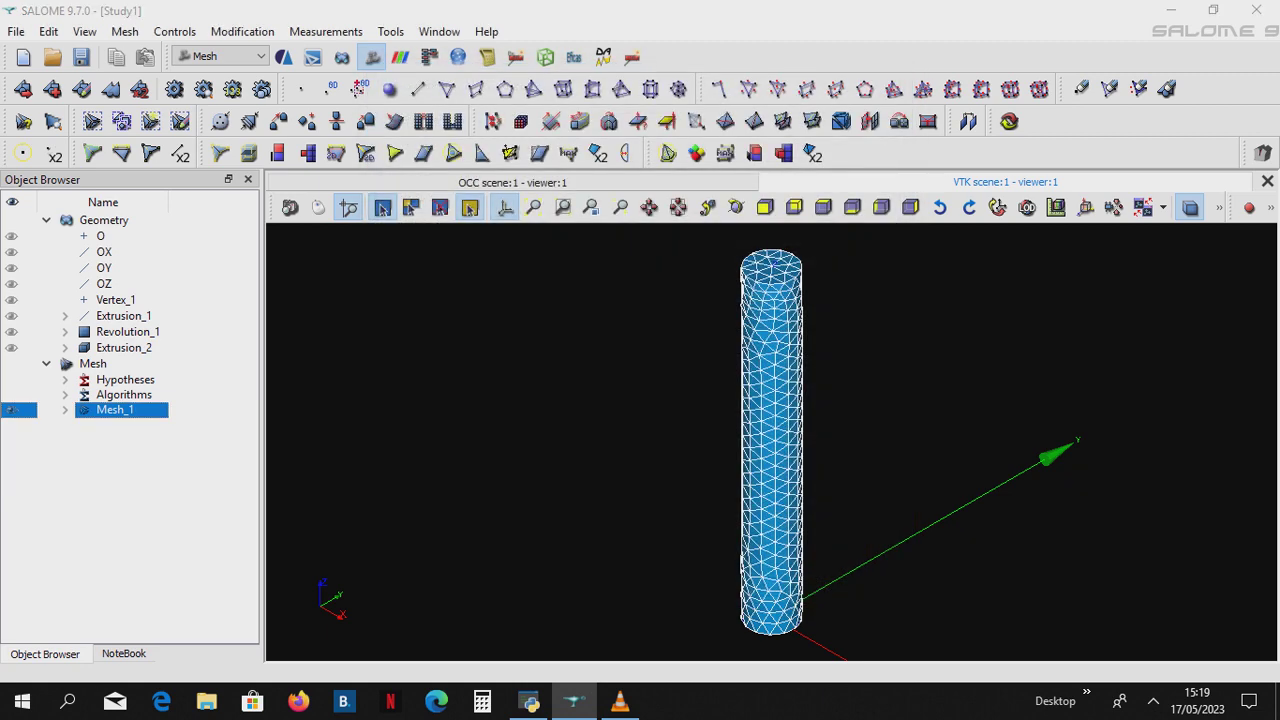
# - Edit Mesh_1's NETGEN 3D hypothesis, setting both the maximum and minimum sizes to 0.001, and apply the change
pyautogui.rightClick(113, 410)
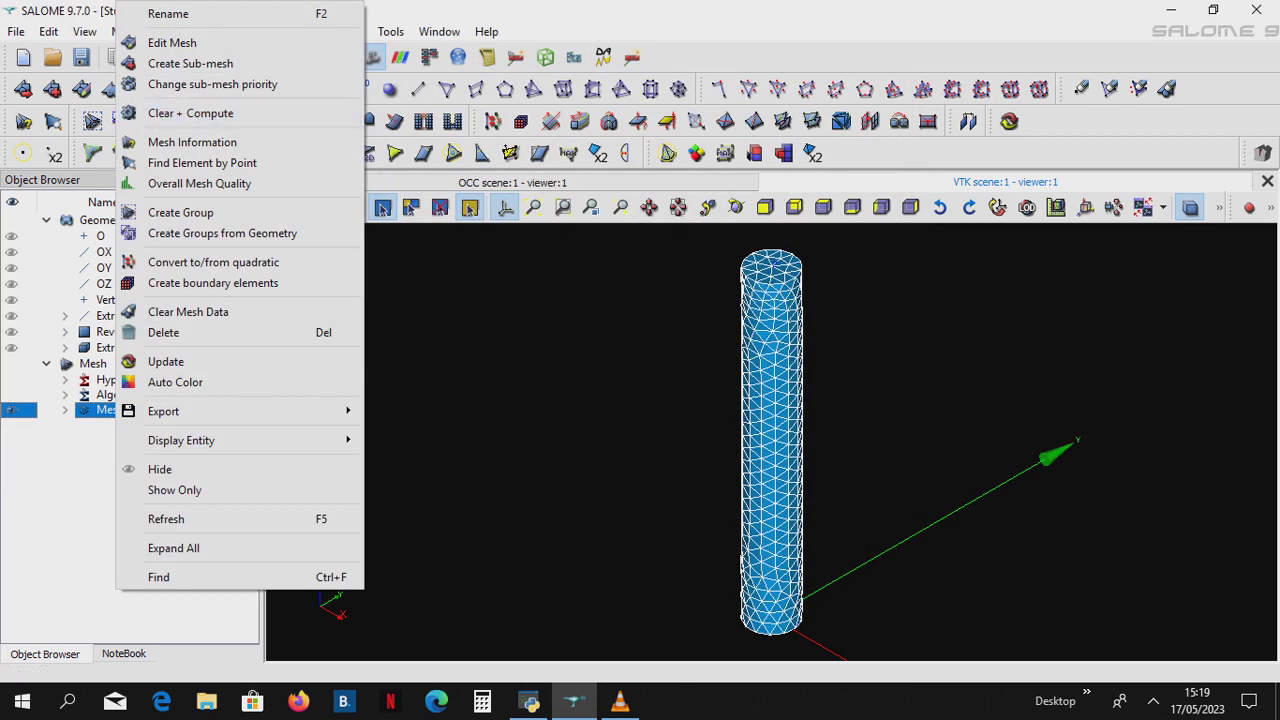
pyautogui.click(160, 41)
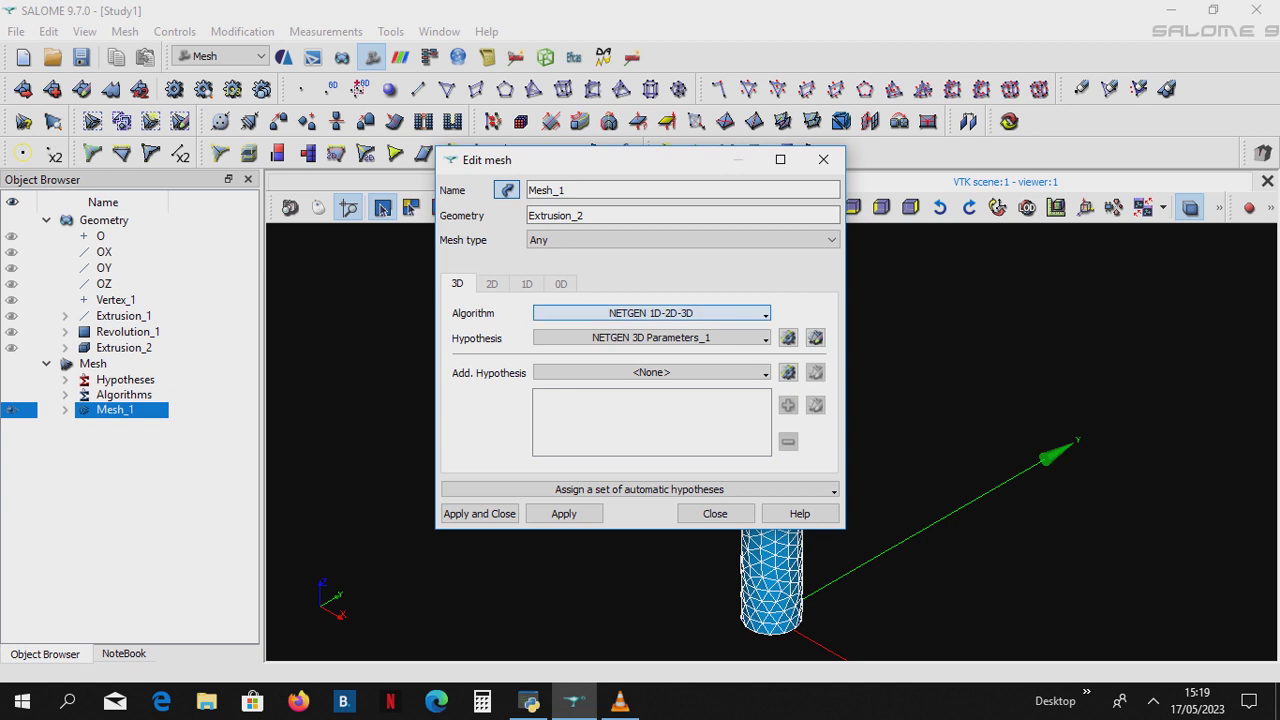
pyautogui.click(816, 338)
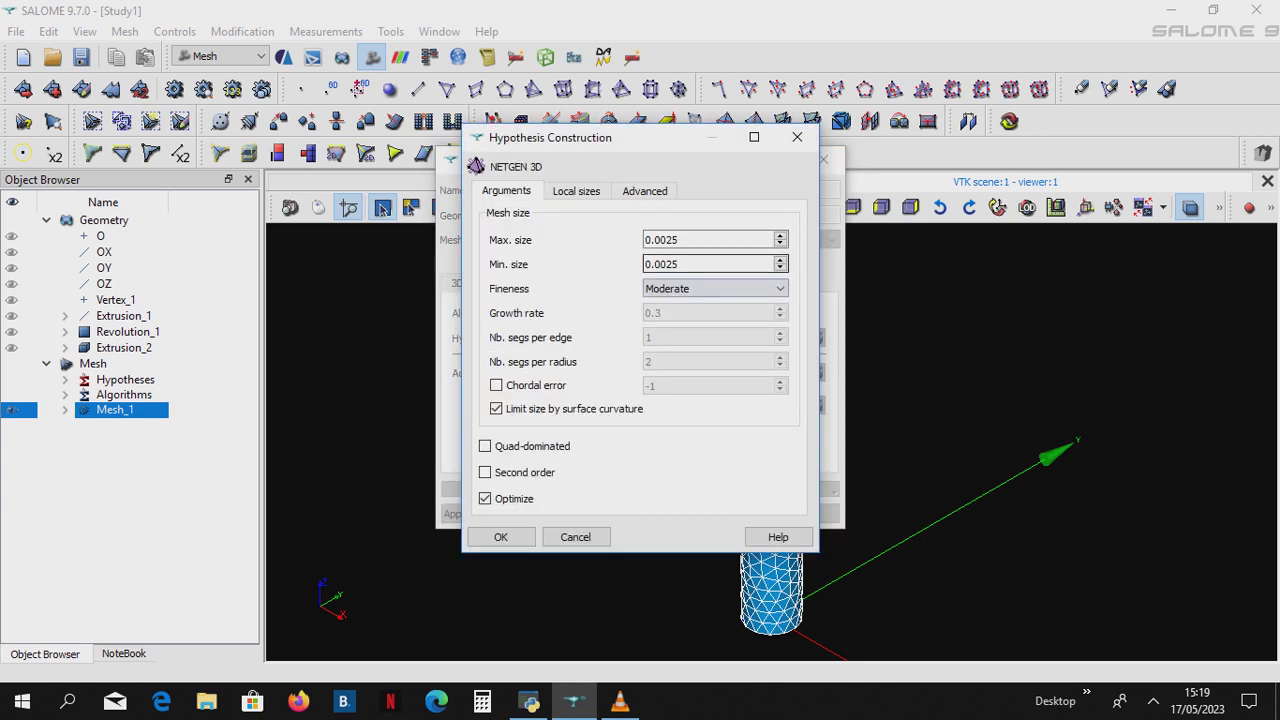
pyautogui.moveTo(681, 240); pyautogui.dragTo(667, 240)
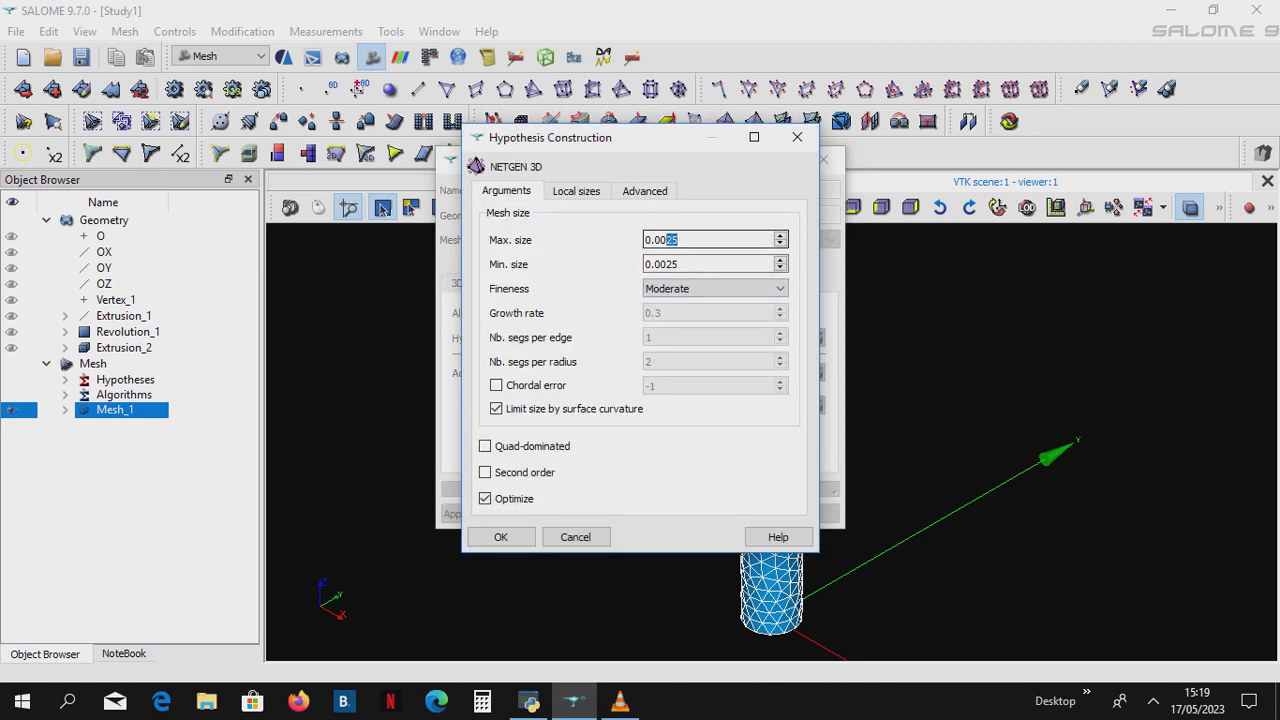
pyautogui.write('1')
pyautogui.press('Tab')
pyautogui.moveTo(680, 264); pyautogui.dragTo(667, 264)
pyautogui.write('1')
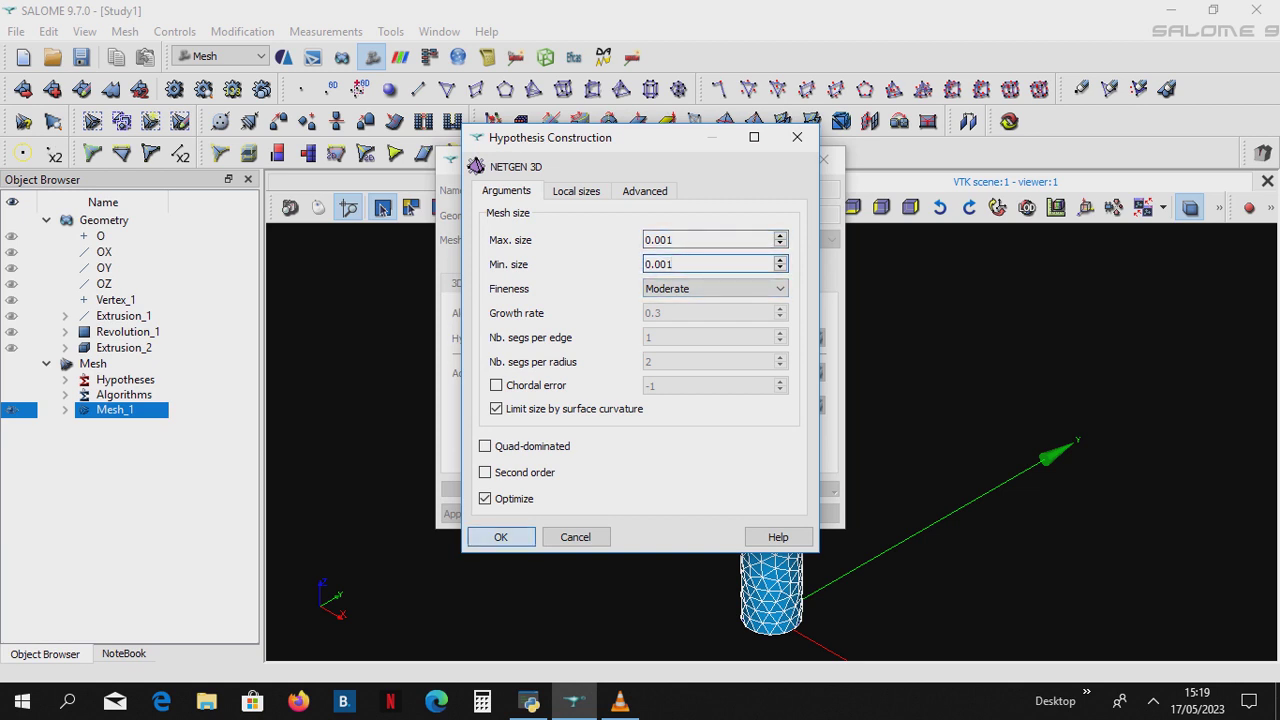
pyautogui.click(500, 537)
pyautogui.click(472, 514)
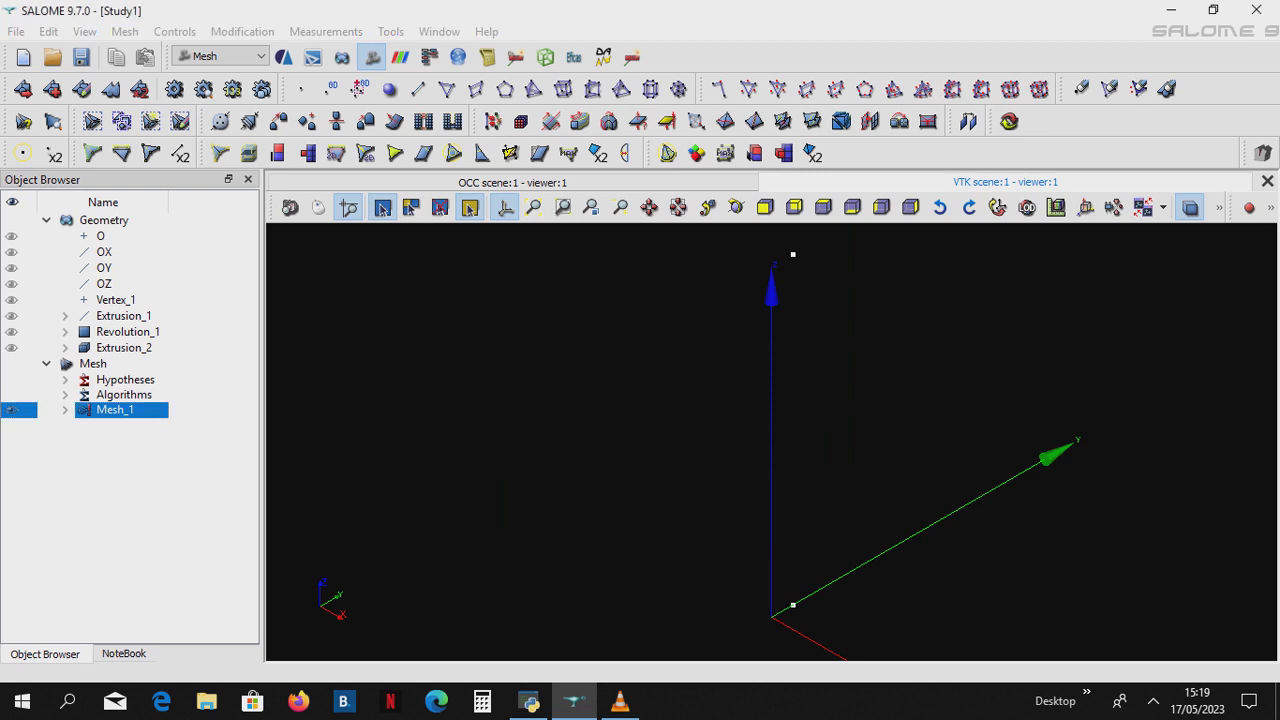
# - Recompute Mesh_1 with the edited hypothesis and expand Extrusion_2 and Mesh_1 in the object tree
pyautogui.rightClick(112, 410)
pyautogui.click(181, 113)
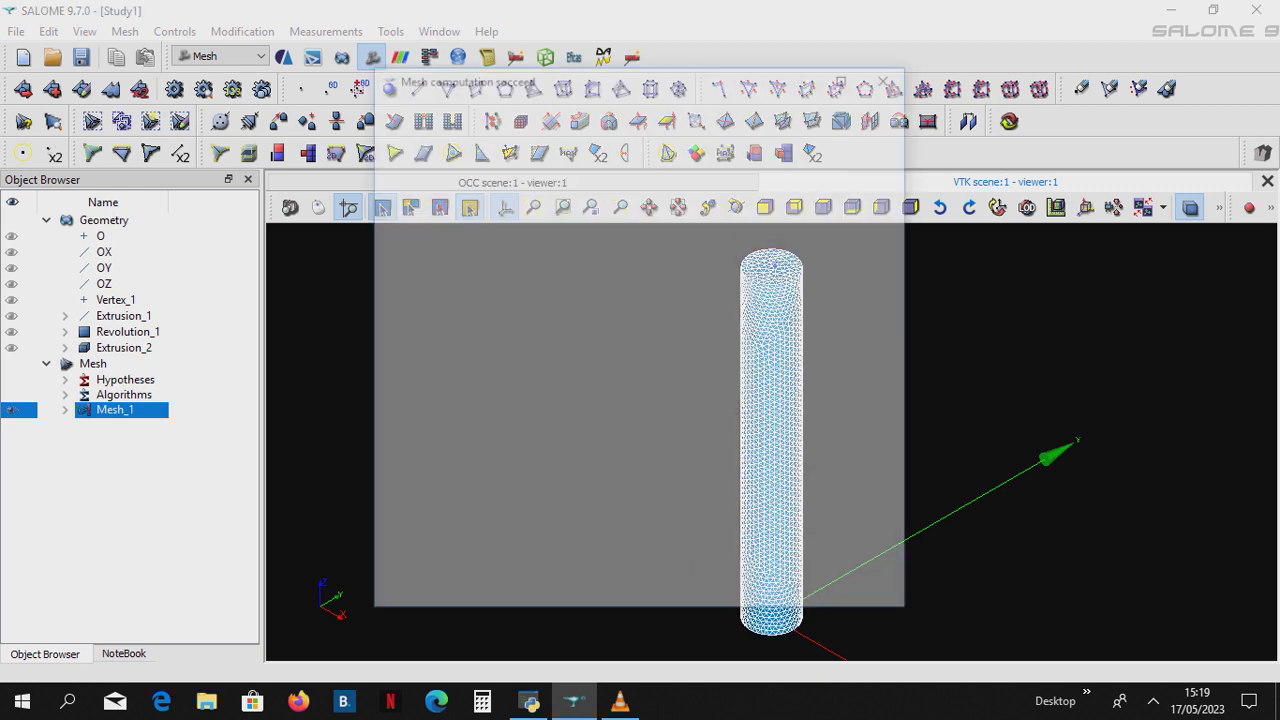
pyautogui.click(890, 75)
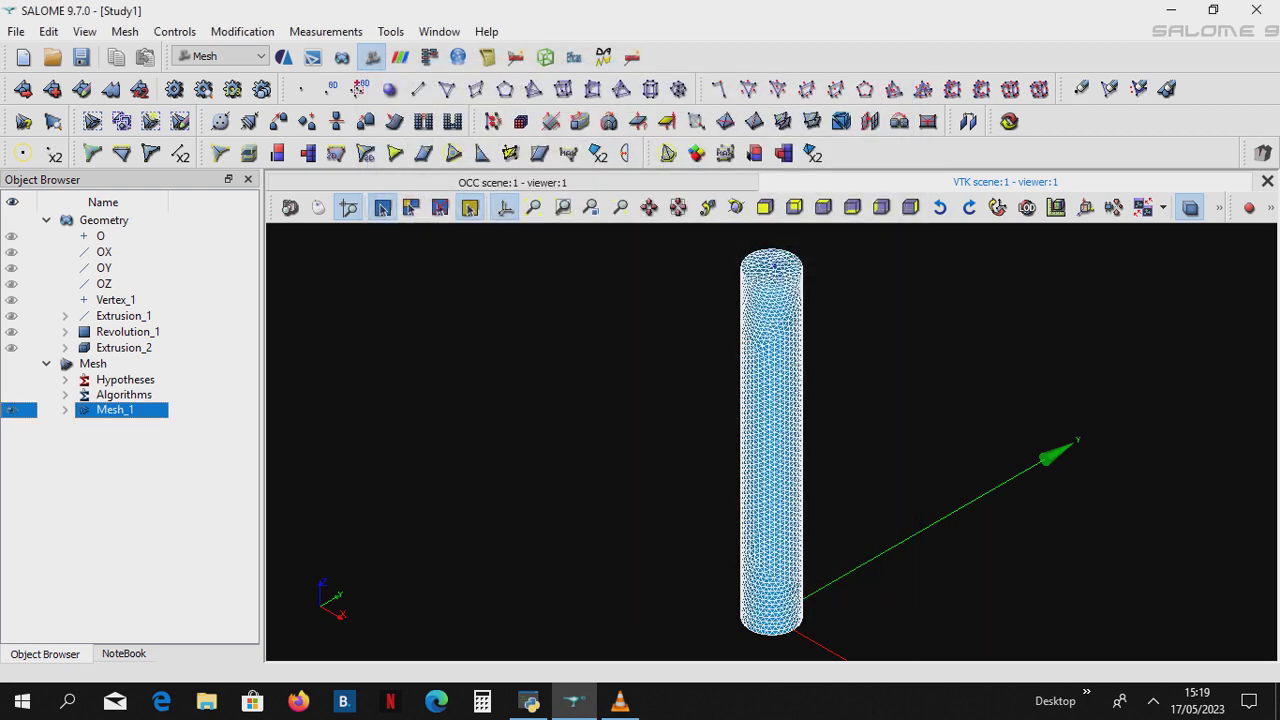
pyautogui.click(65, 347)
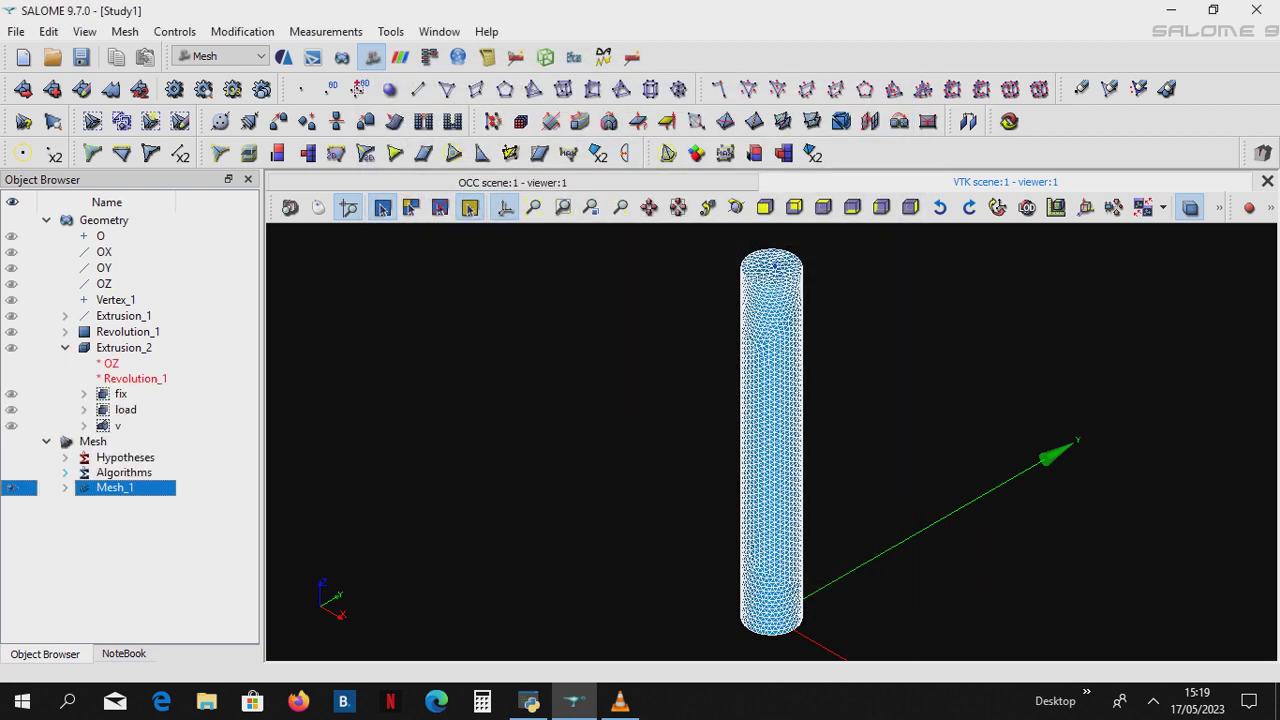
pyautogui.click(65, 488)
pyautogui.rightClick(98, 488)
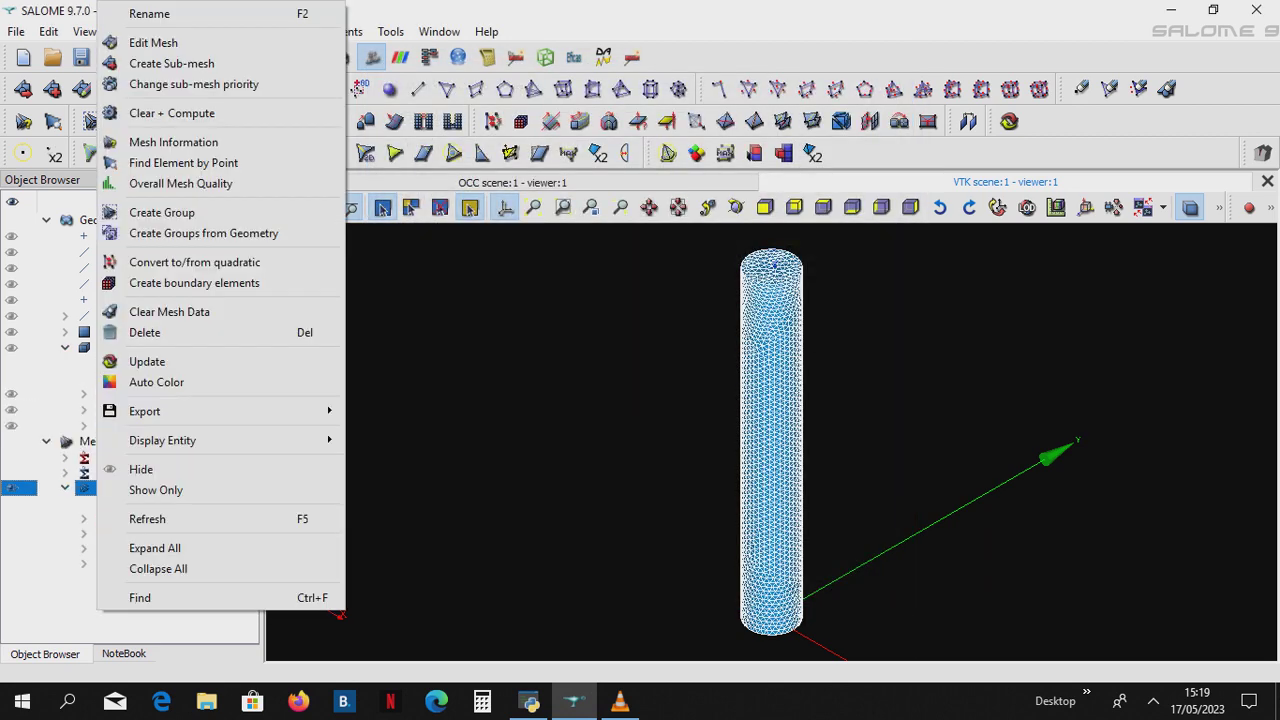
pyautogui.press('Return')
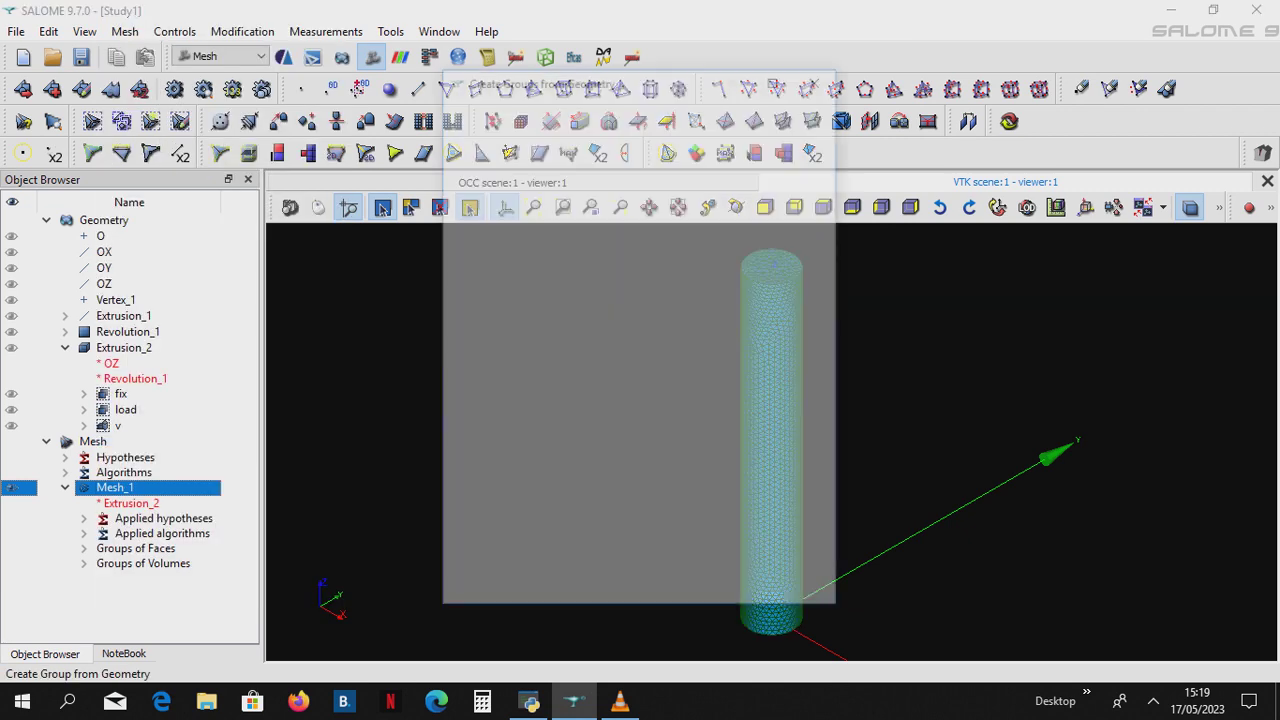
pyautogui.click(118, 426)
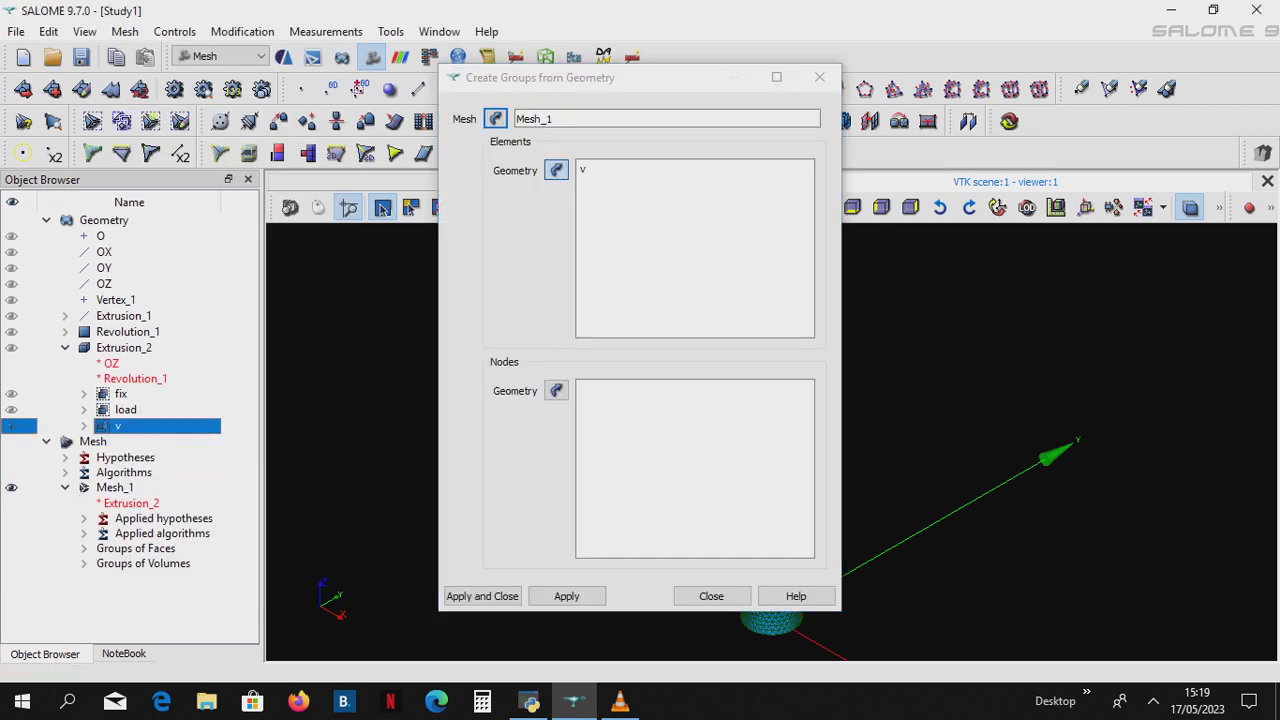
pyautogui.hotkey('shift', 'Up')
pyautogui.hotkey('shift', 'Up')
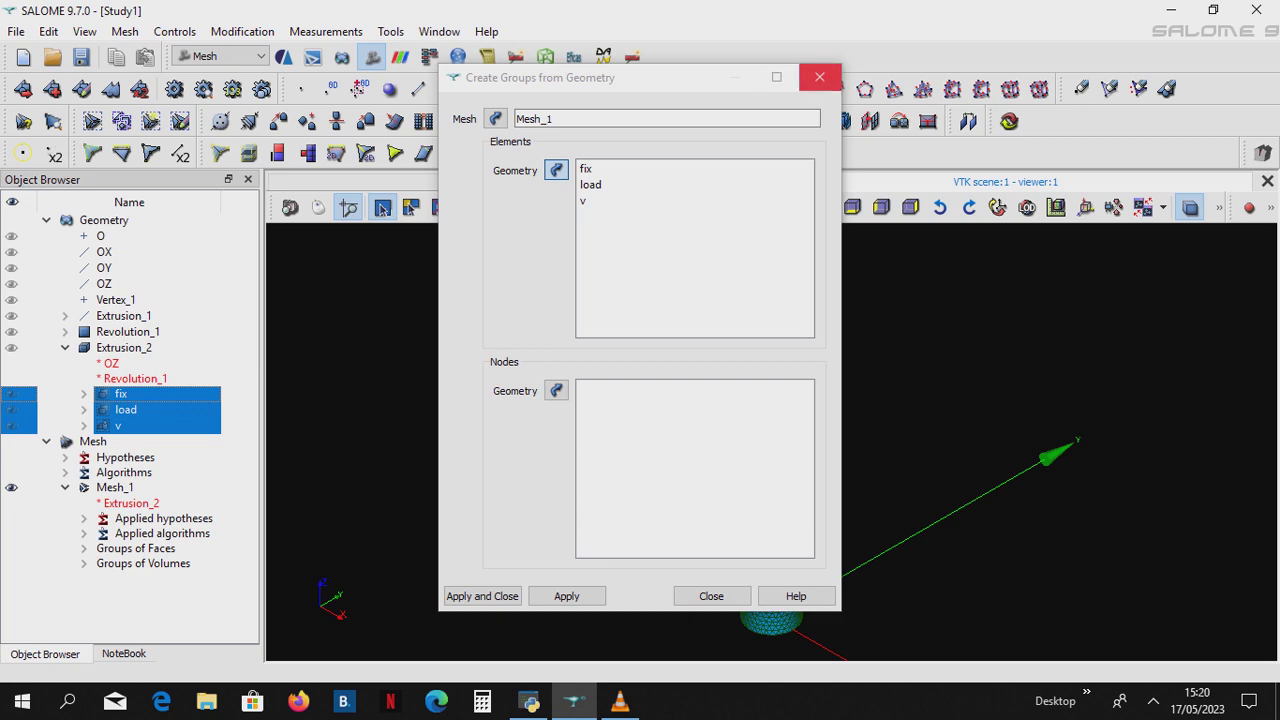
pyautogui.click(819, 77)
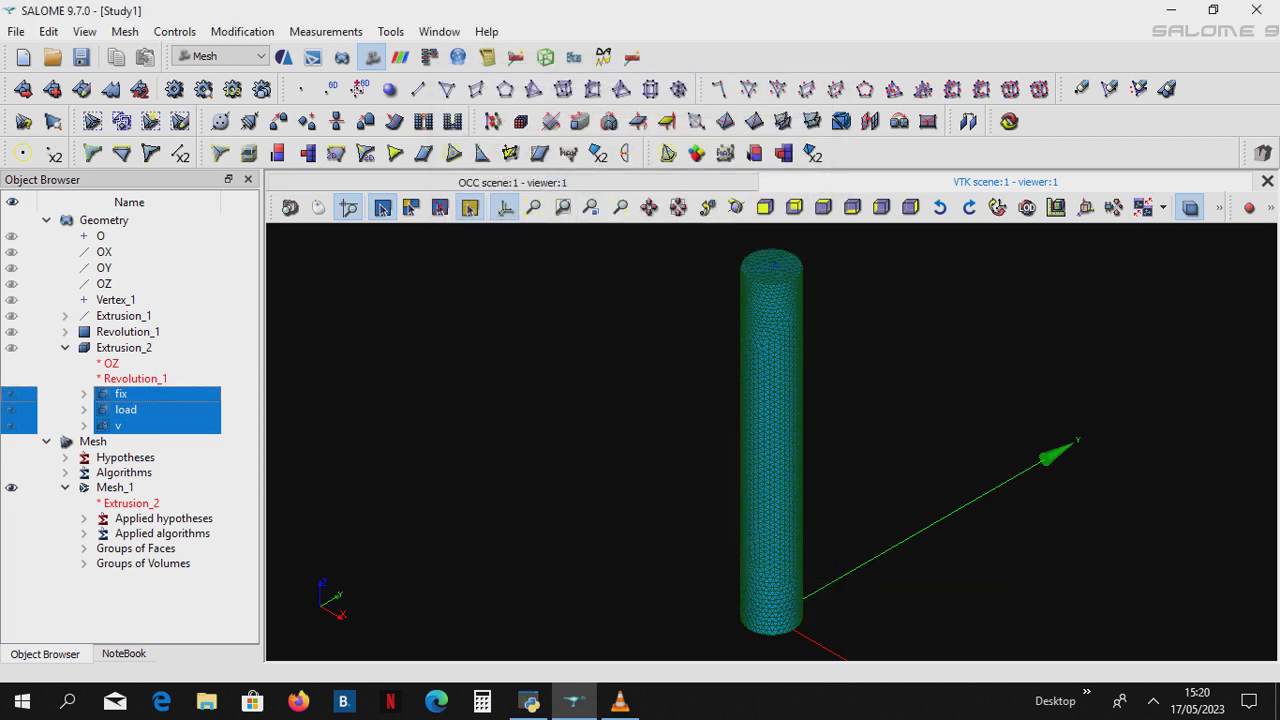
# - Create node groups on Mesh_1 from the geometry groups fix, load and v
pyautogui.rightClick(112, 487)
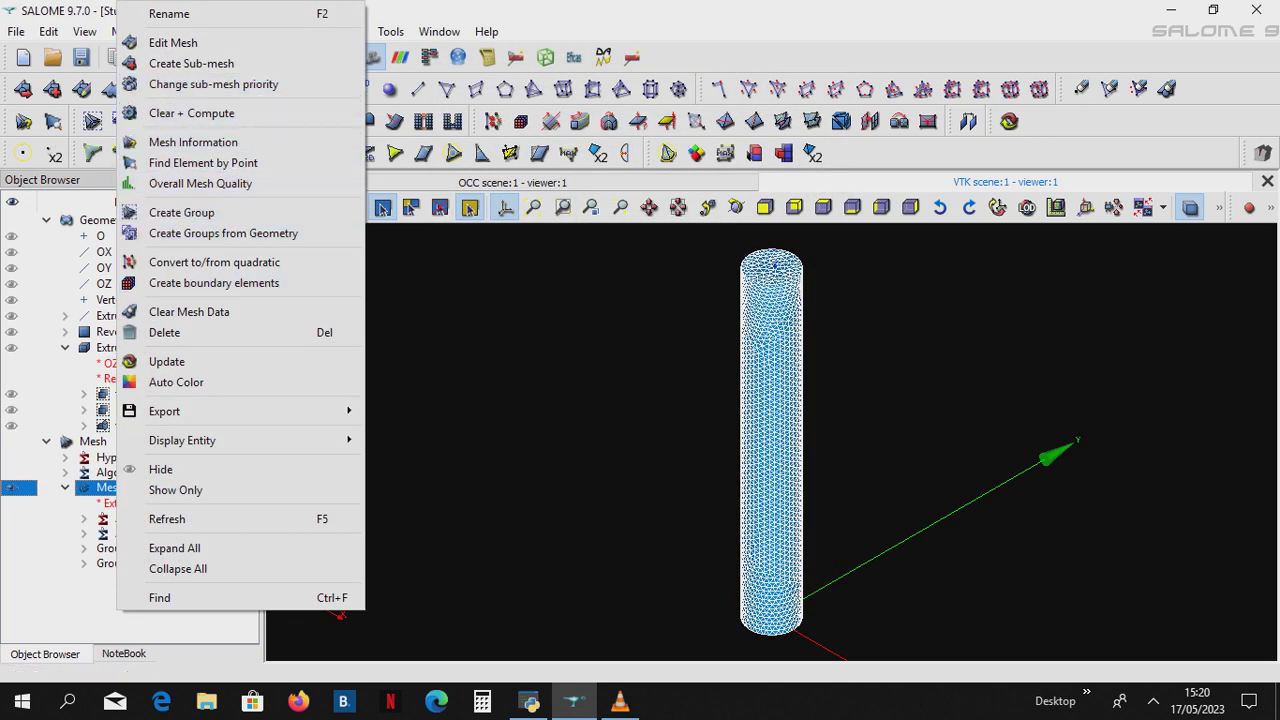
pyautogui.click(215, 233)
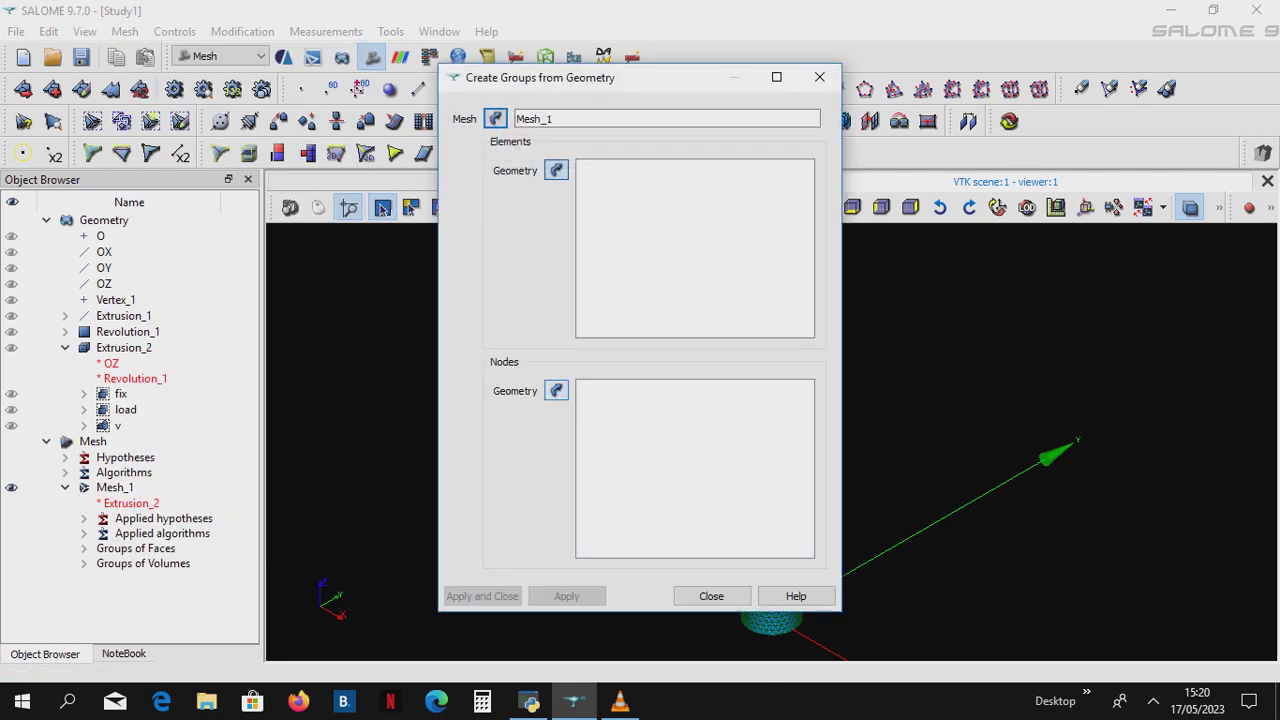
pyautogui.click(118, 426)
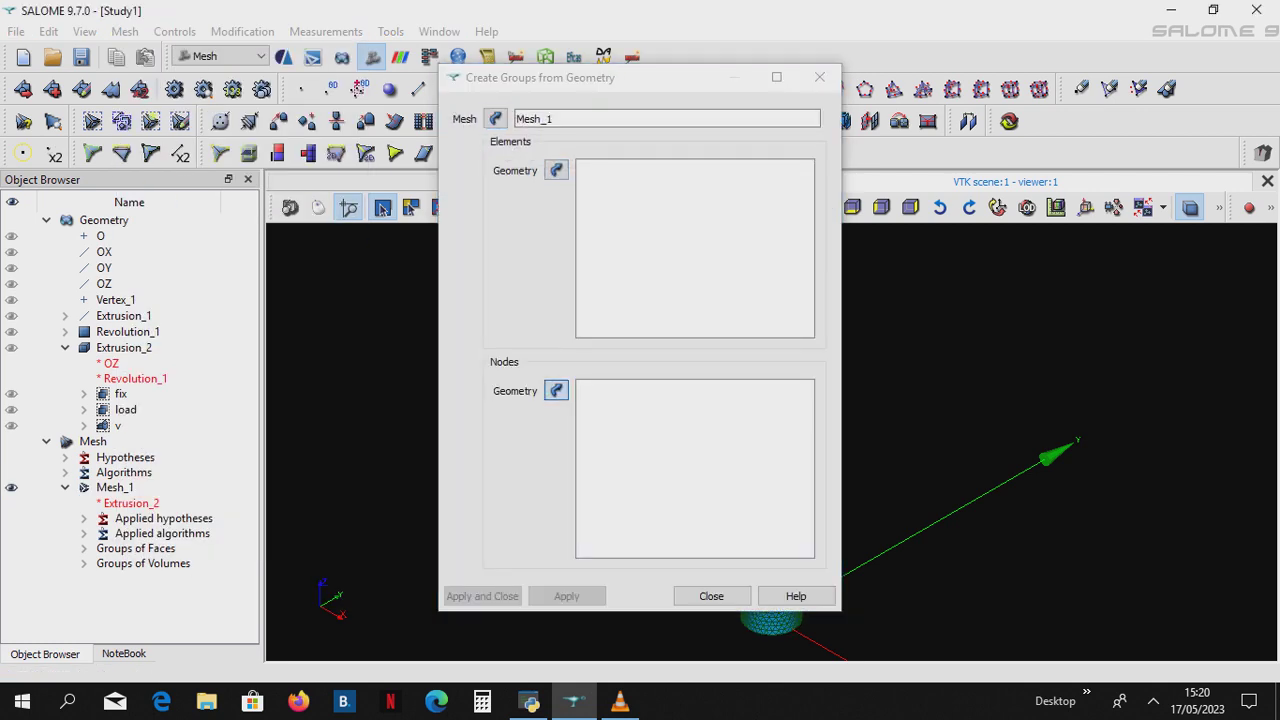
pyautogui.keyDown('ctrl'); pyautogui.click(125, 410); pyautogui.keyUp('ctrl')
pyautogui.keyDown('ctrl'); pyautogui.click(121, 394); pyautogui.keyUp('ctrl')
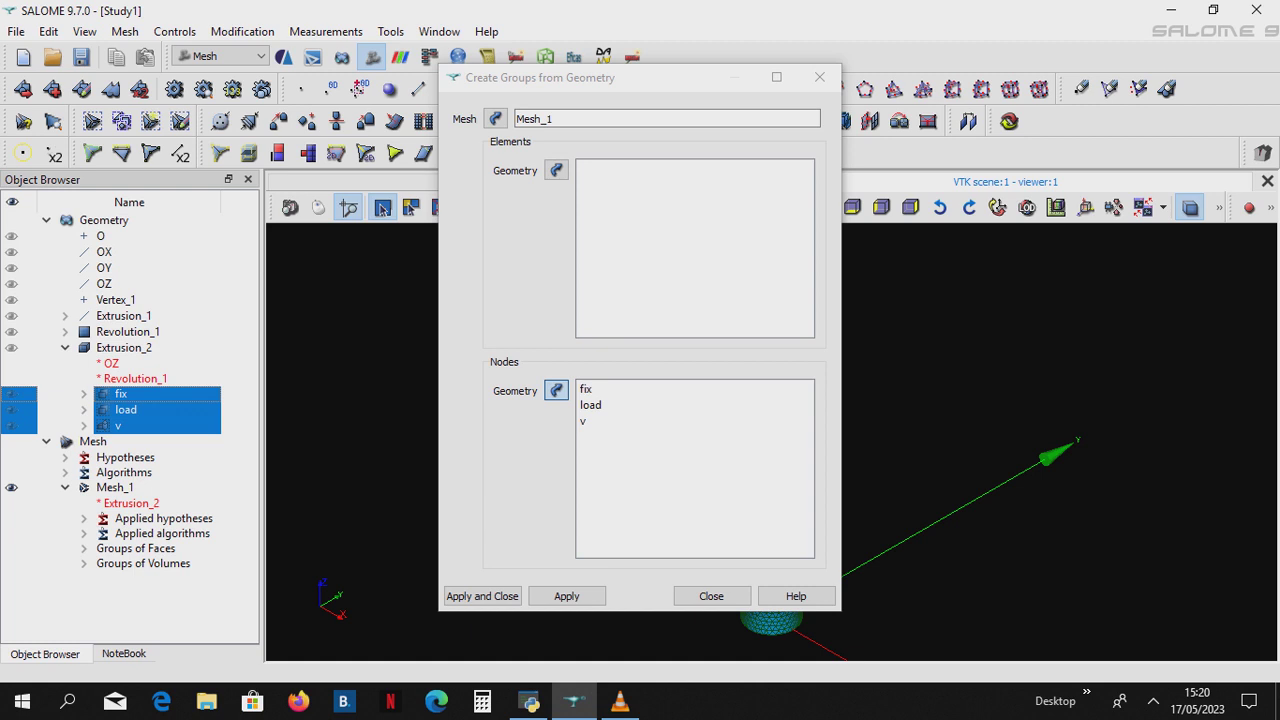
pyautogui.click(567, 596)
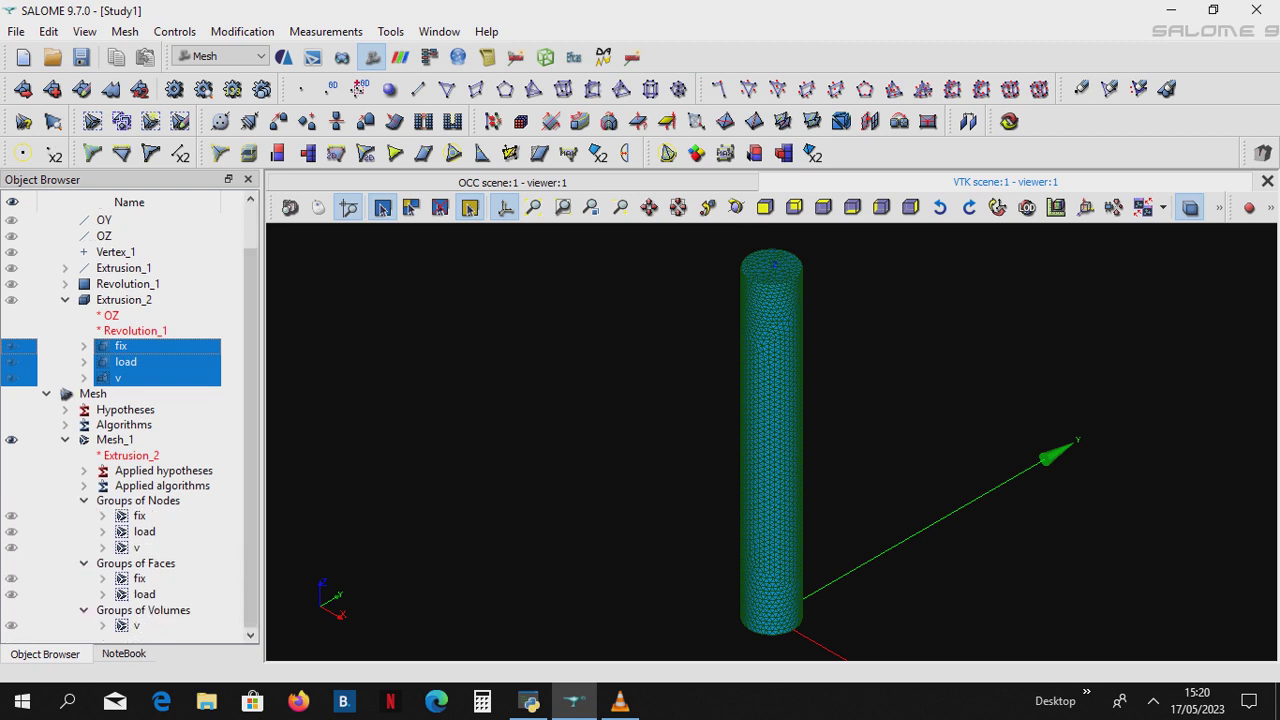
# - Examine Mesh_1's node, face and volume groups by toggling the display of the node and face groups
pyautogui.click(11, 548)
pyautogui.click(11, 548)
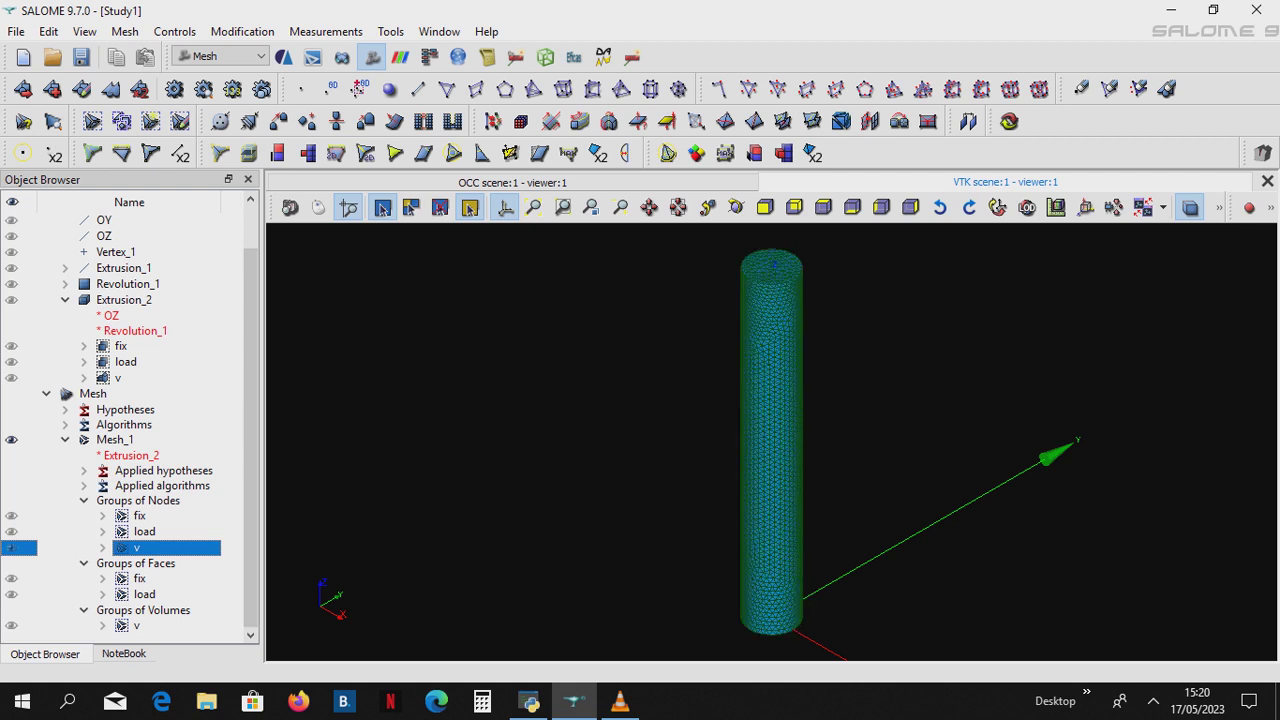
pyautogui.click(11, 516)
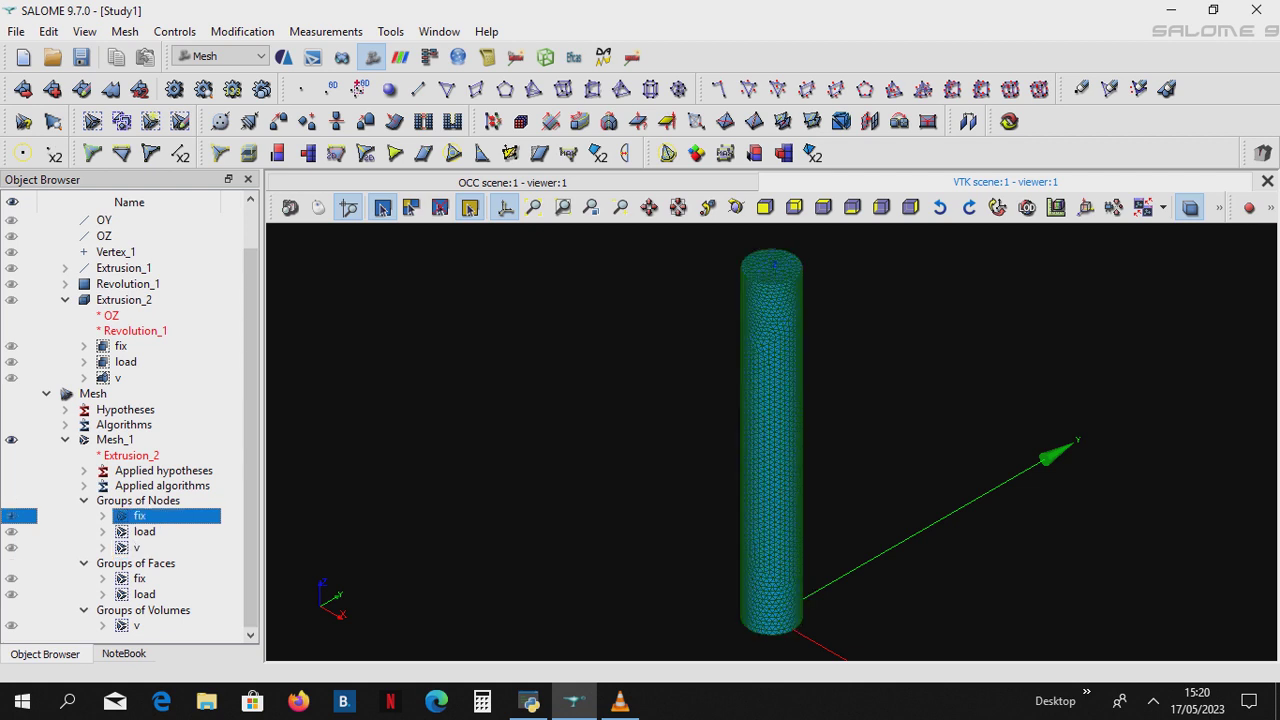
pyautogui.click(11, 516)
pyautogui.click(11, 532)
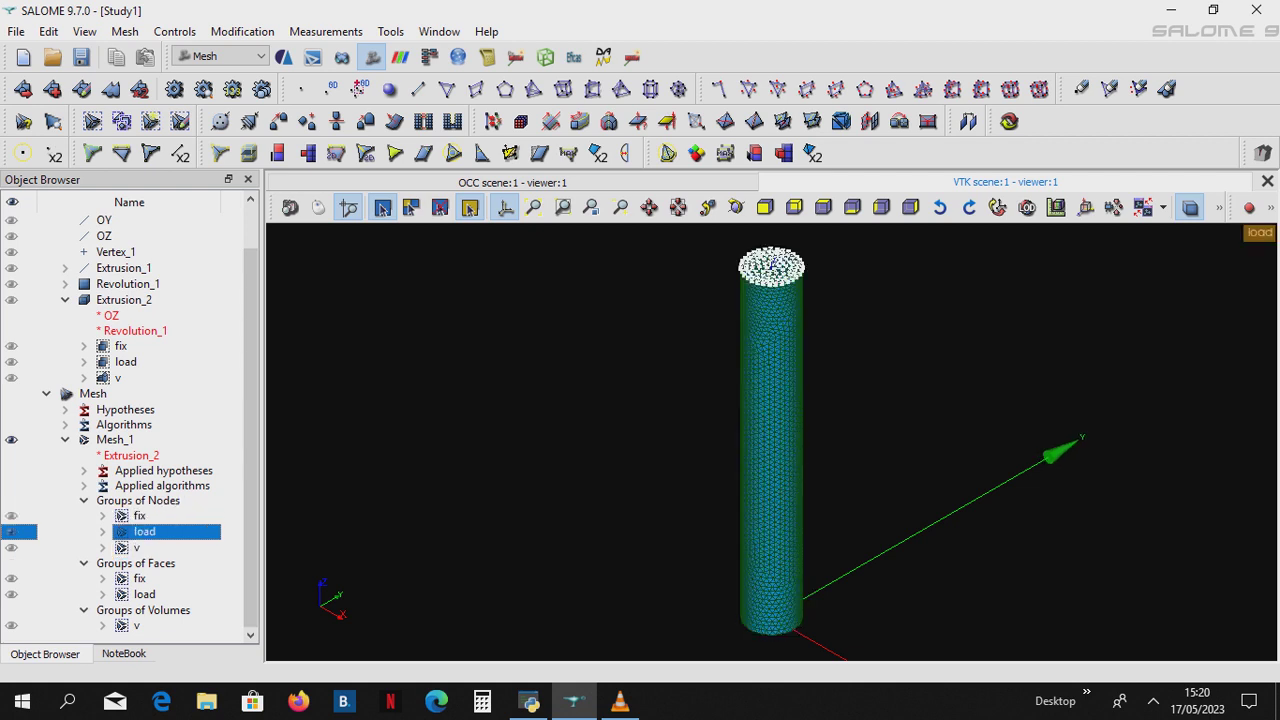
pyautogui.click(11, 579)
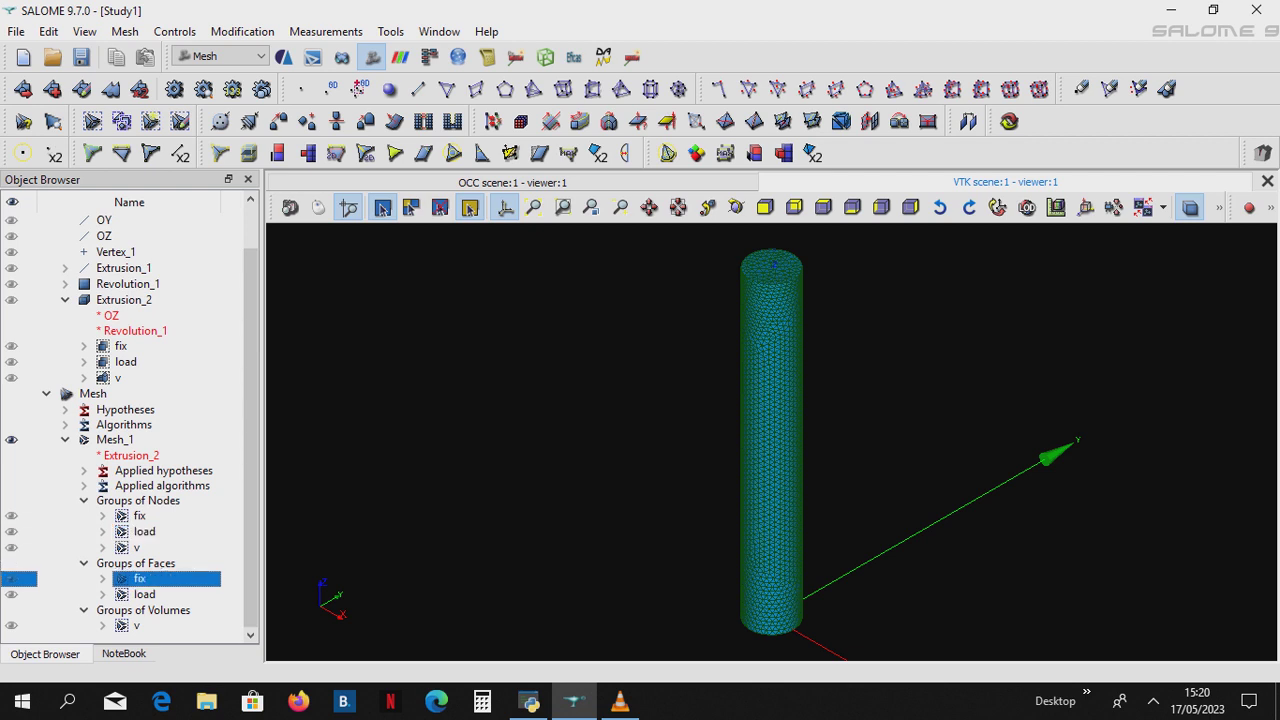
pyautogui.click(11, 579)
pyautogui.click(11, 595)
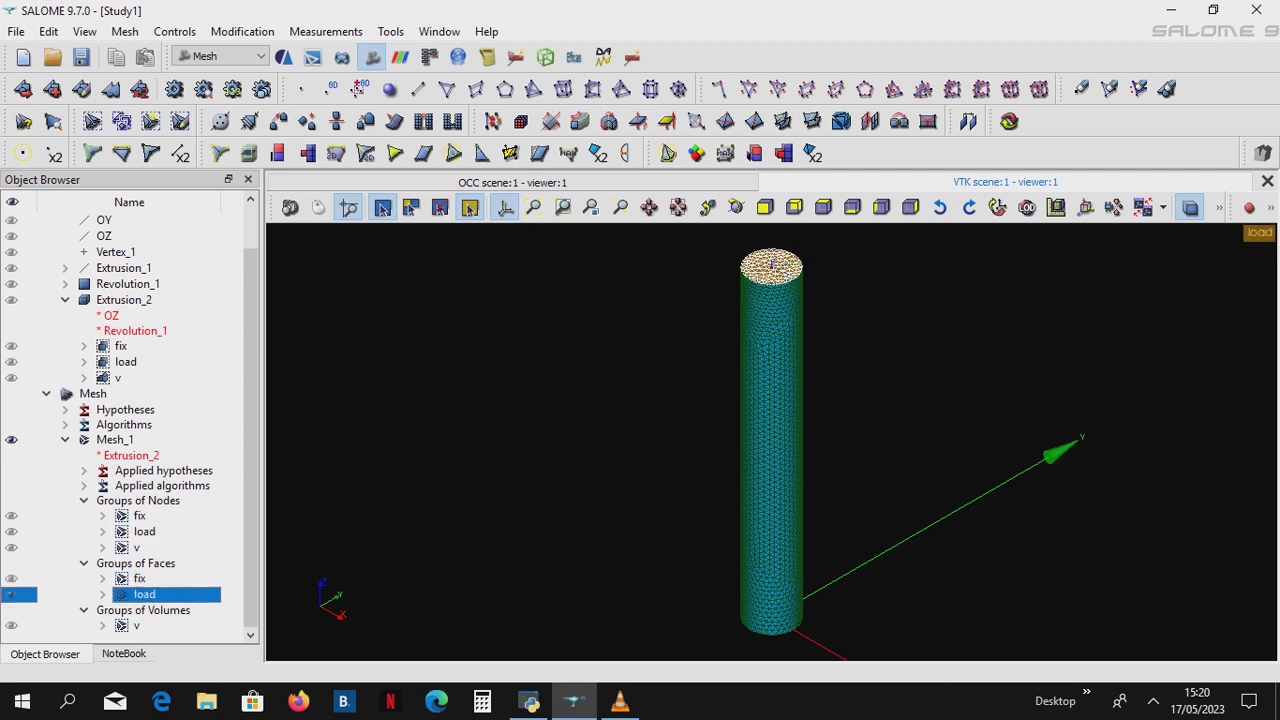
pyautogui.click(137, 626)
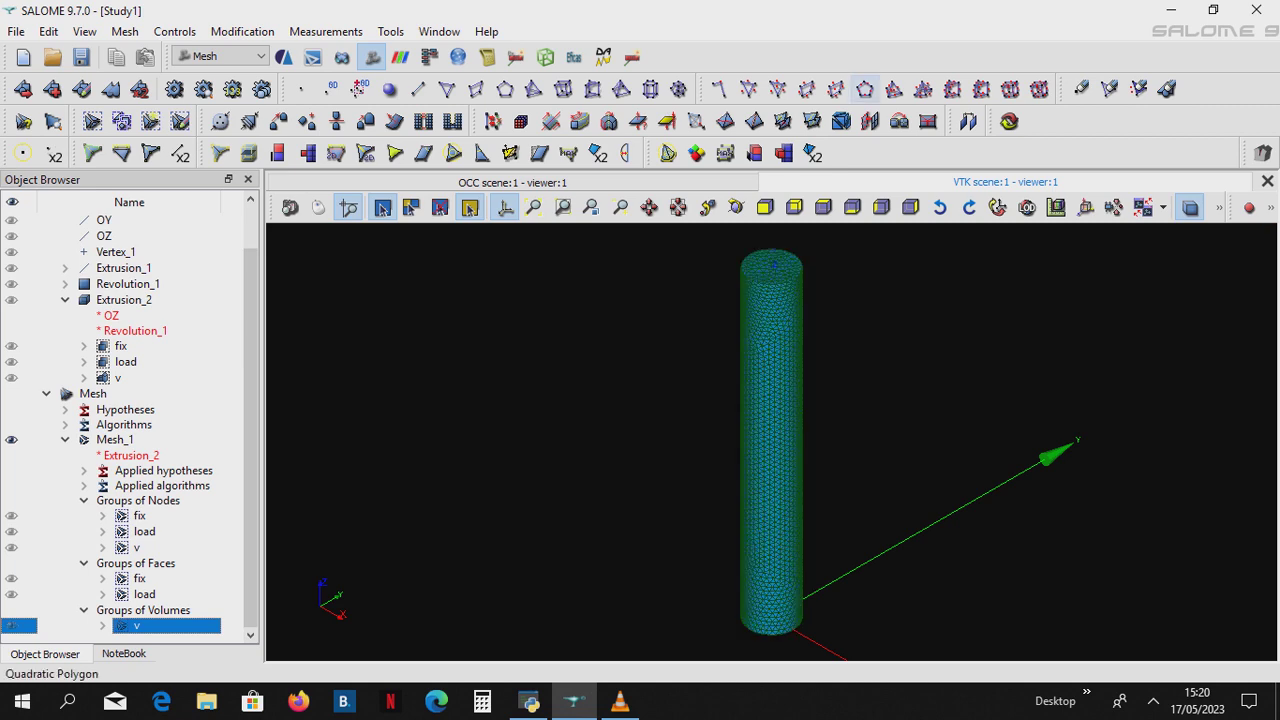
pyautogui.click(620, 701)
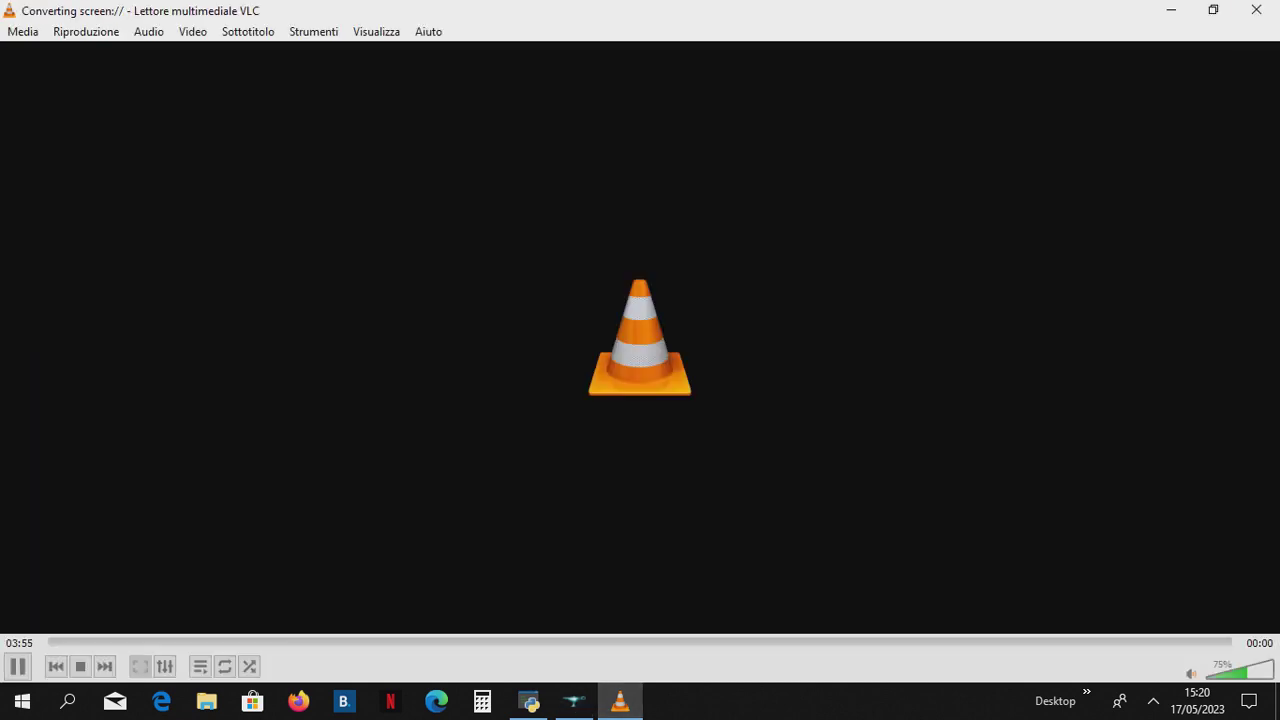